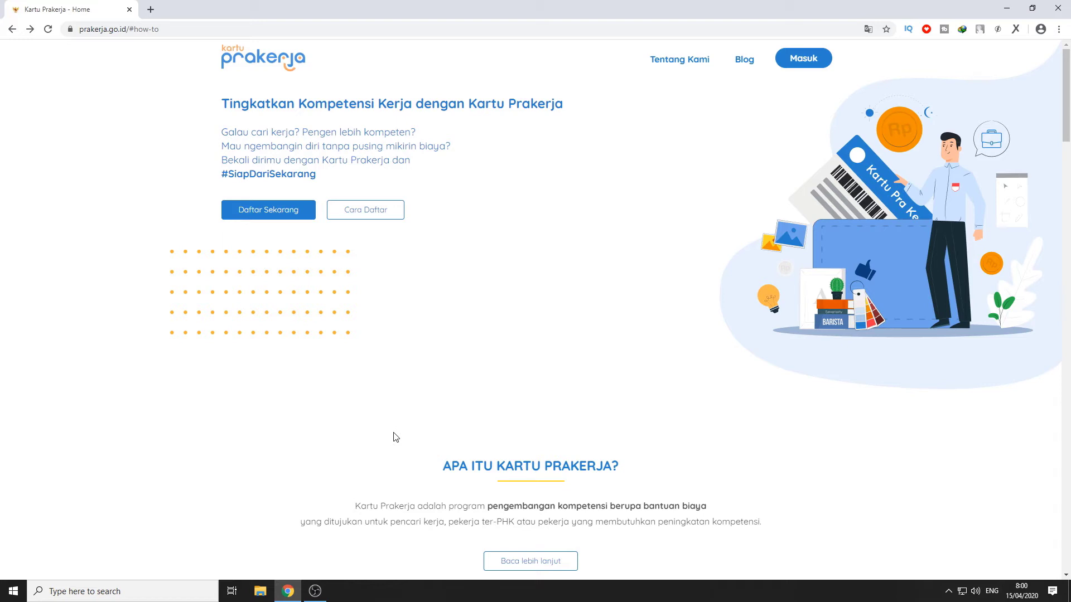
# Register a new account with an email and password, accept the terms, then log in.
pyautogui.click(257, 217)
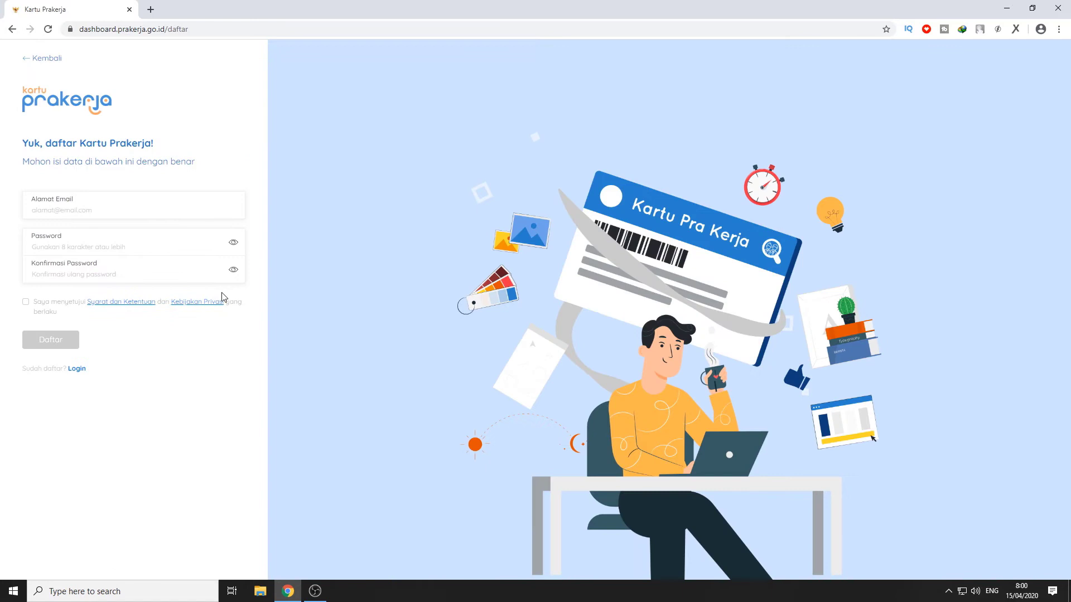
pyautogui.click(108, 205)
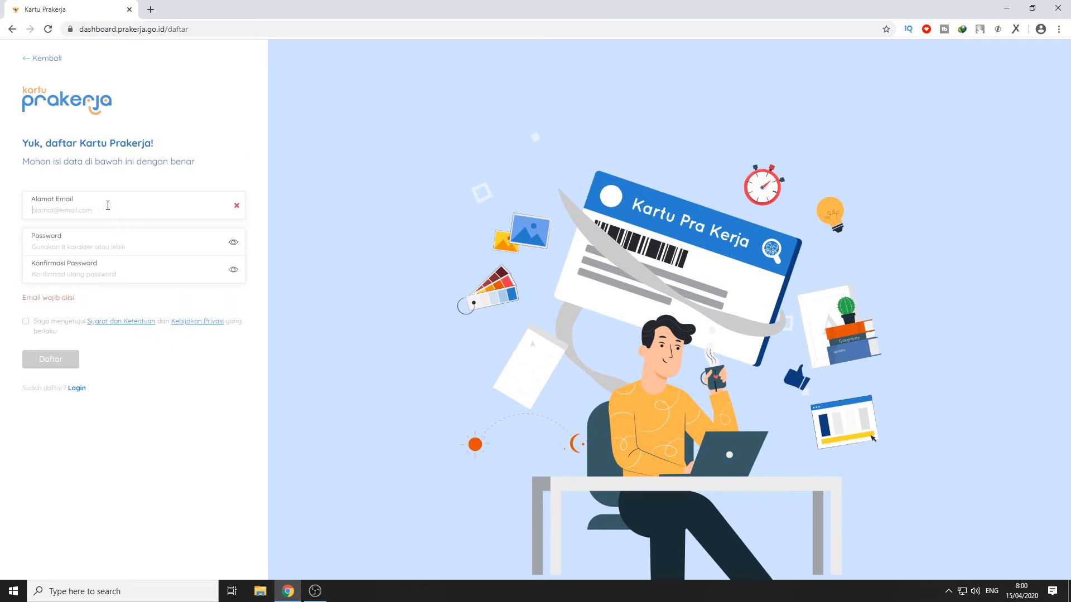
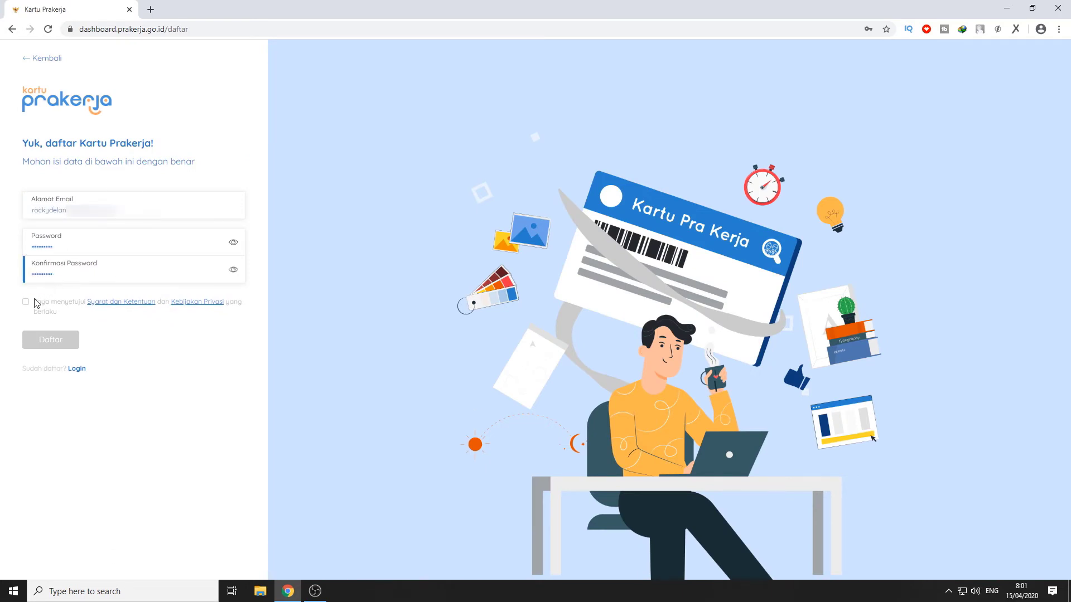
pyautogui.click(26, 301)
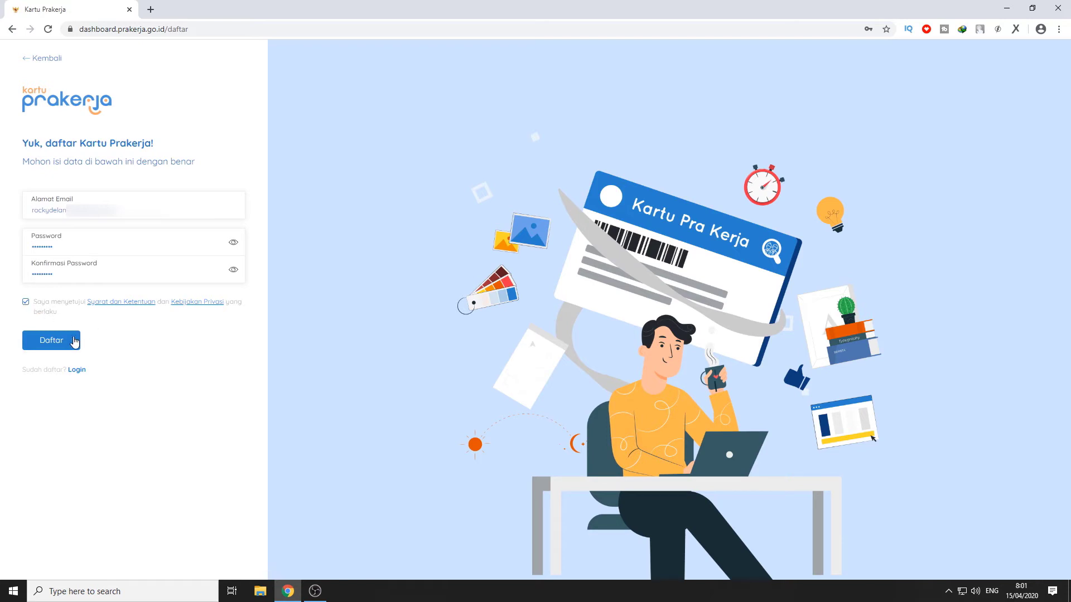
pyautogui.click(66, 342)
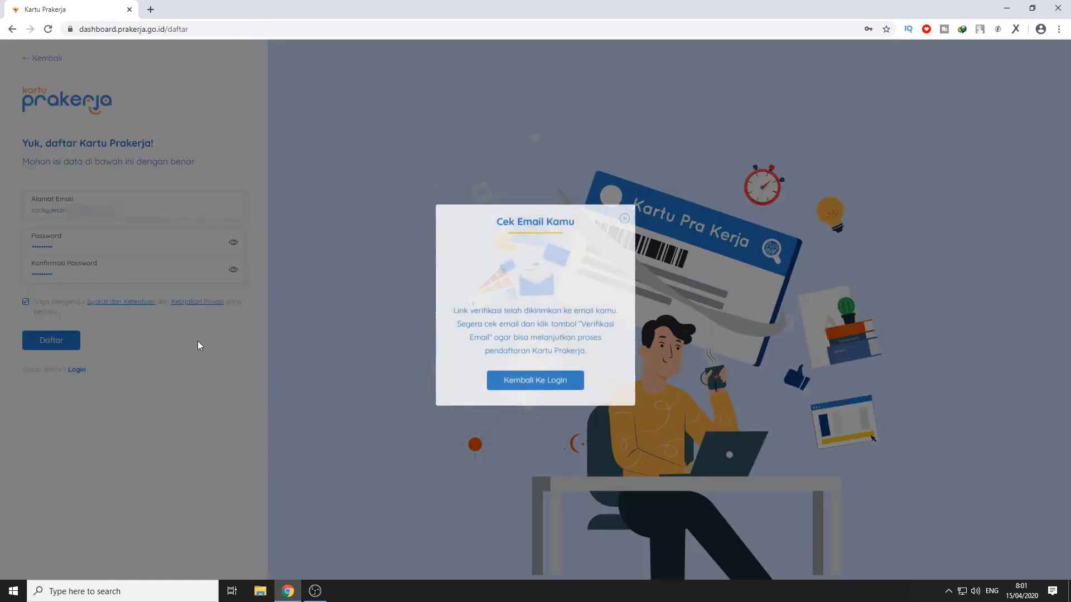
pyautogui.click(551, 391)
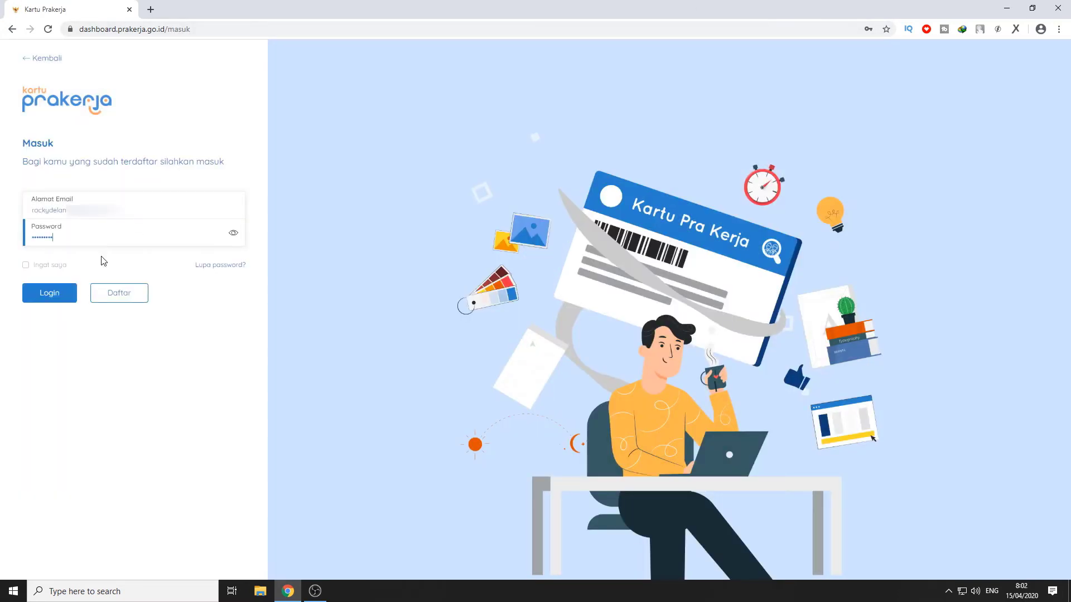
pyautogui.click(62, 297)
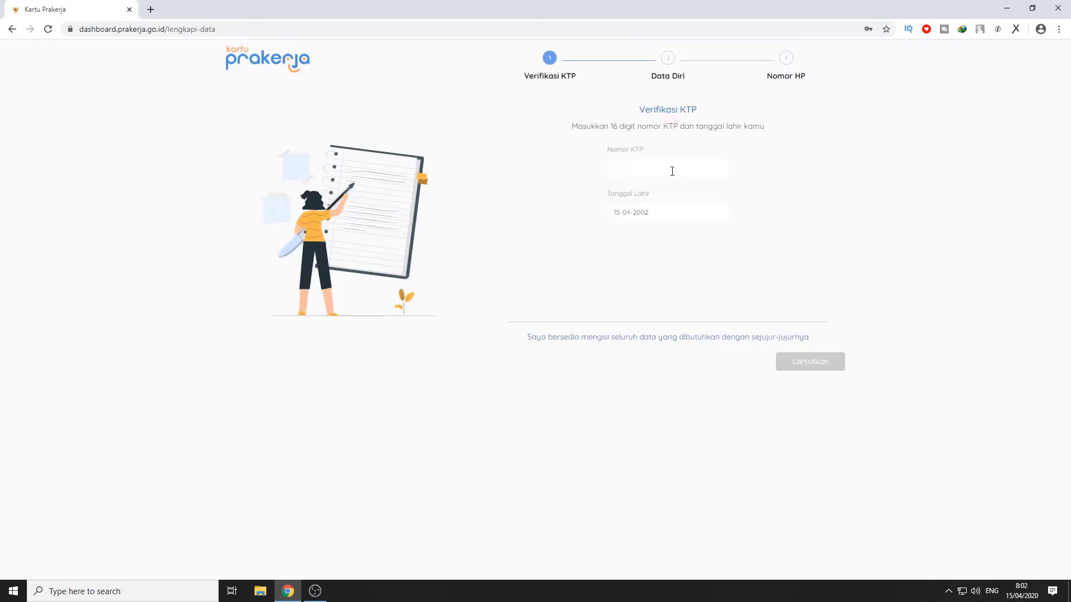
# Paste the KTP number, set the birth date, and continue to the Data Diri step.
pyautogui.click(672, 172)
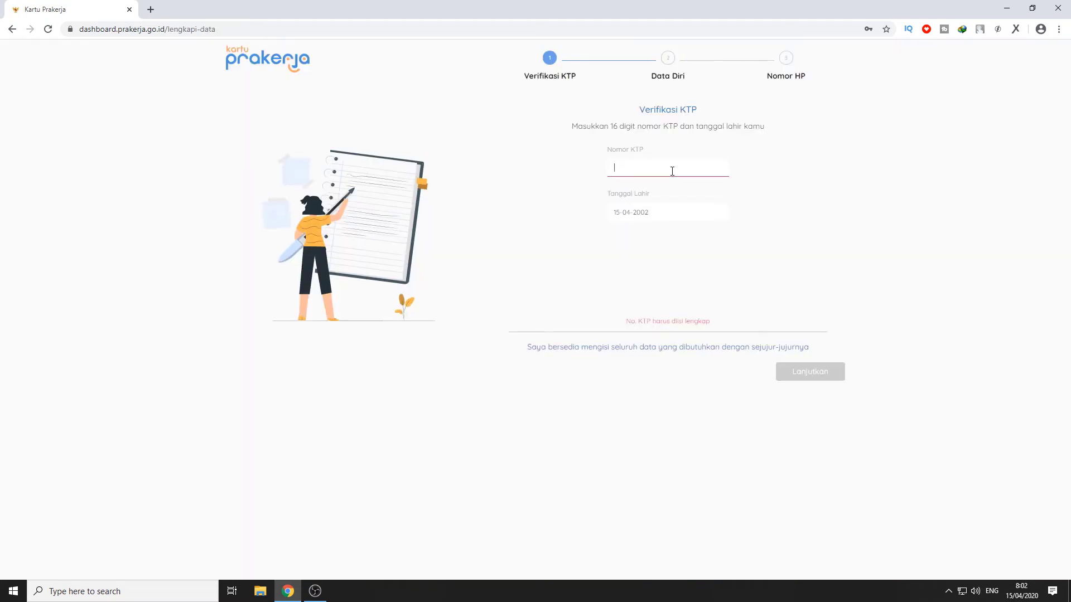
pyautogui.hotkey('ctrl', 'v')
pyautogui.click(669, 213)
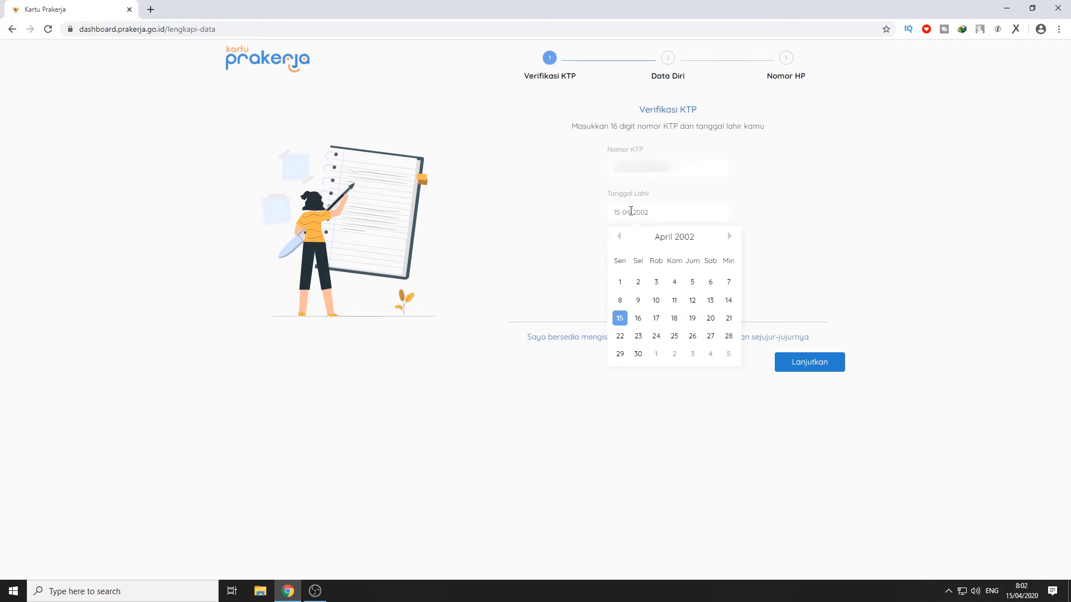
pyautogui.click(630, 211)
pyautogui.click(743, 283)
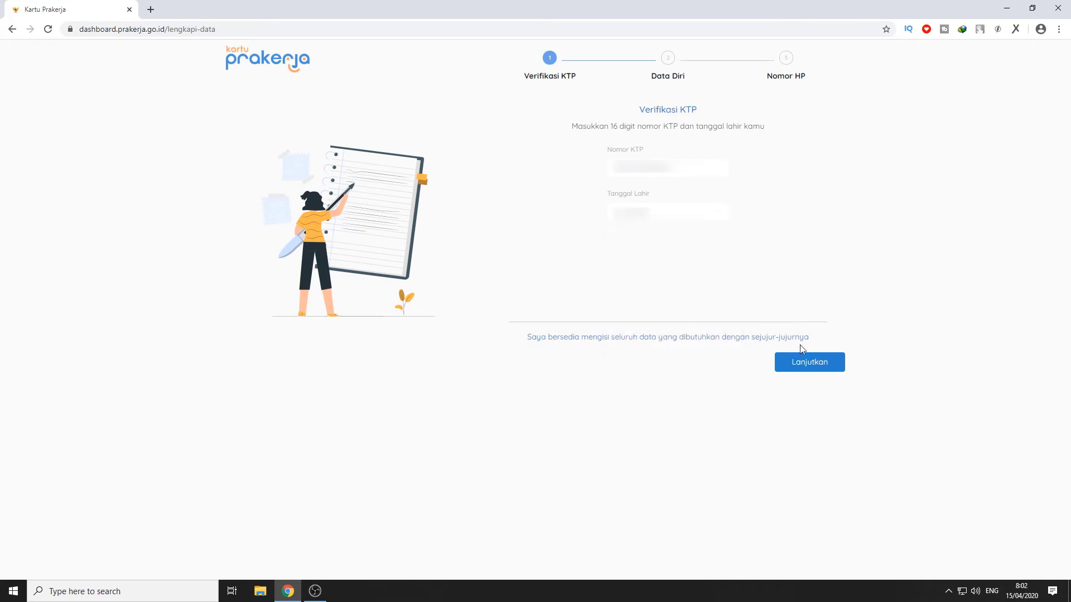
pyautogui.click(805, 364)
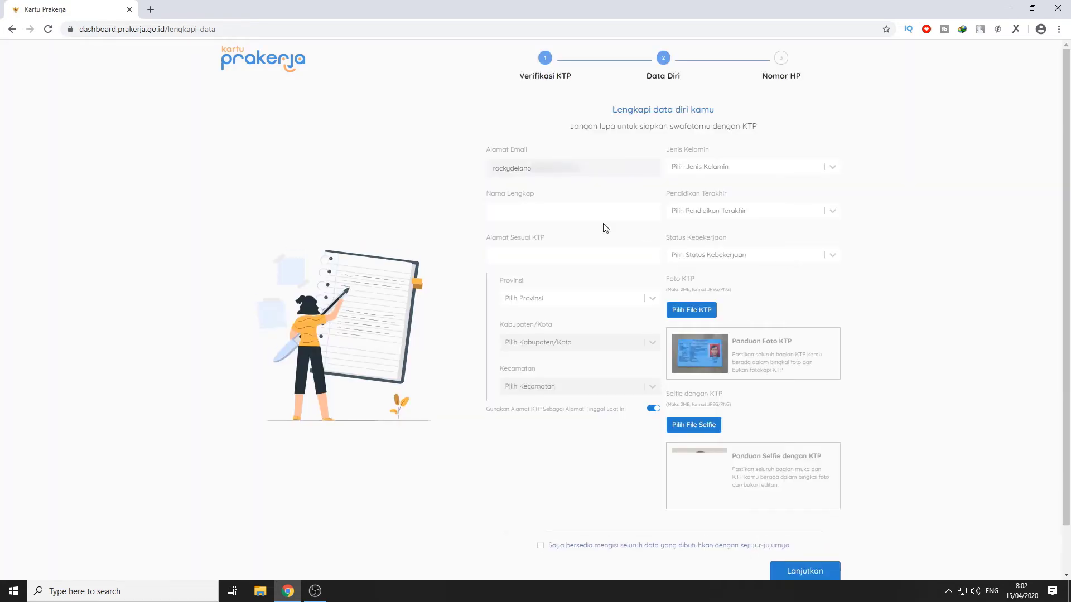
pyautogui.click(564, 212)
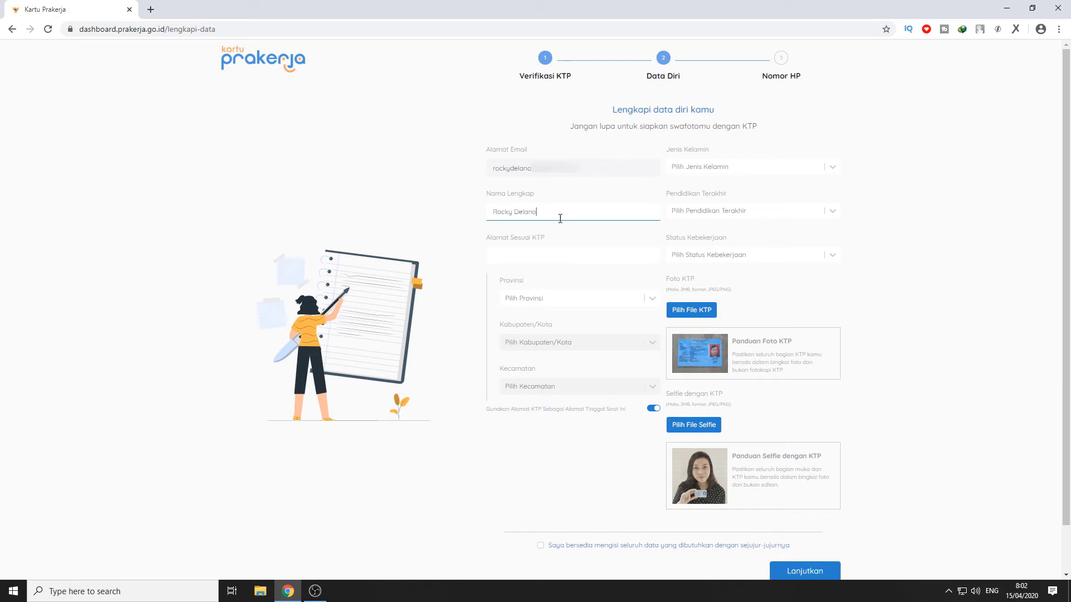
# Fill in the KTP address, starting with 'Jl' and pasting the rest.
pyautogui.click(552, 249)
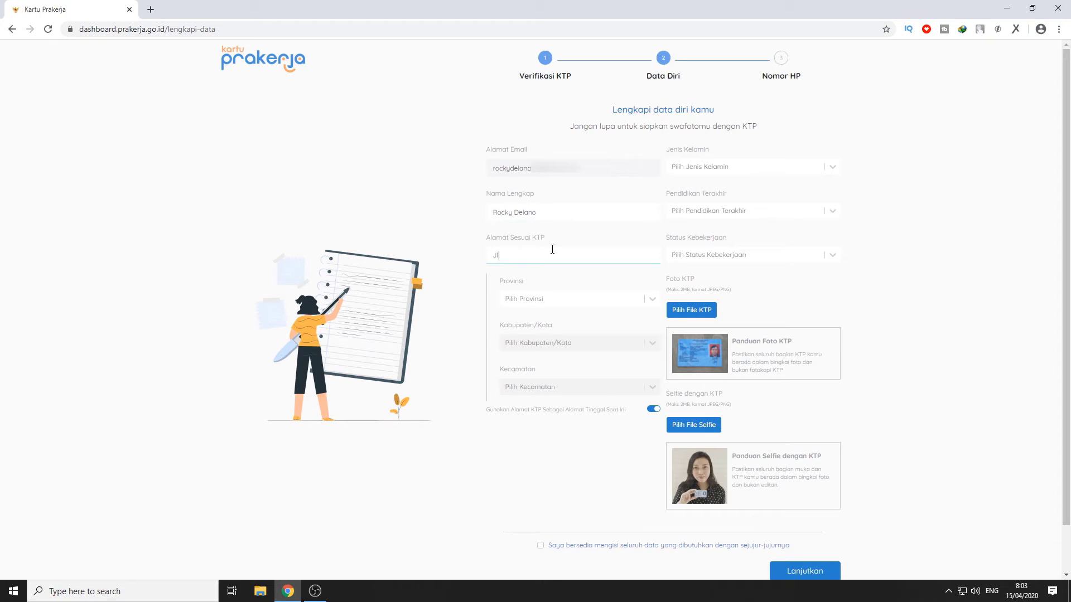
pyautogui.write('Jl')
pyautogui.hotkey('ctrl', 'v')
# Set the province to Jawa Tengah and the city to Kota Semarang.
pyautogui.click(575, 299)
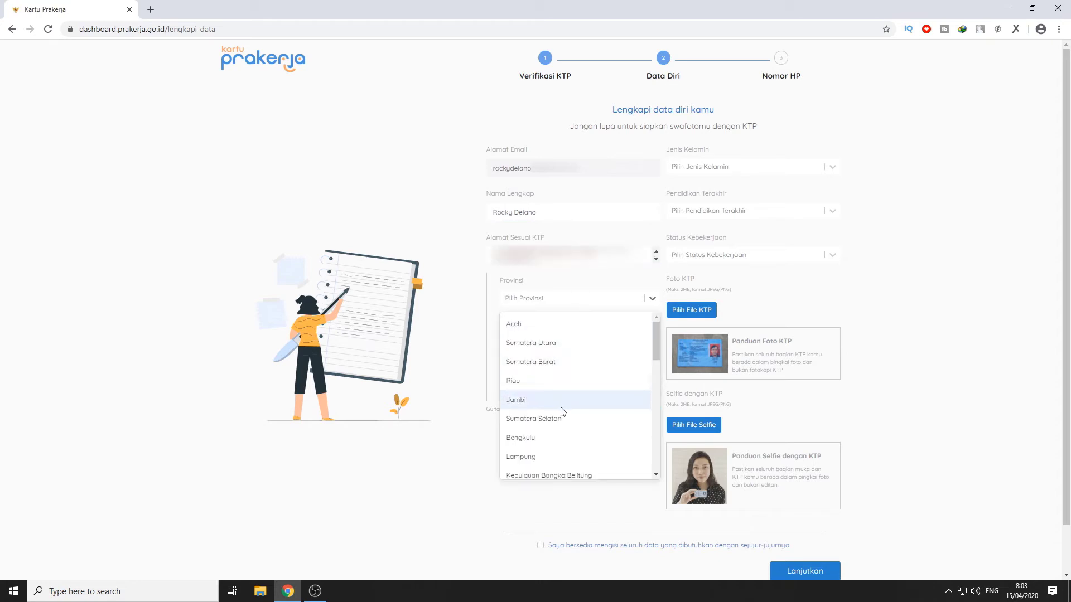
pyautogui.scroll(-2, 562, 412)
pyautogui.click(549, 442)
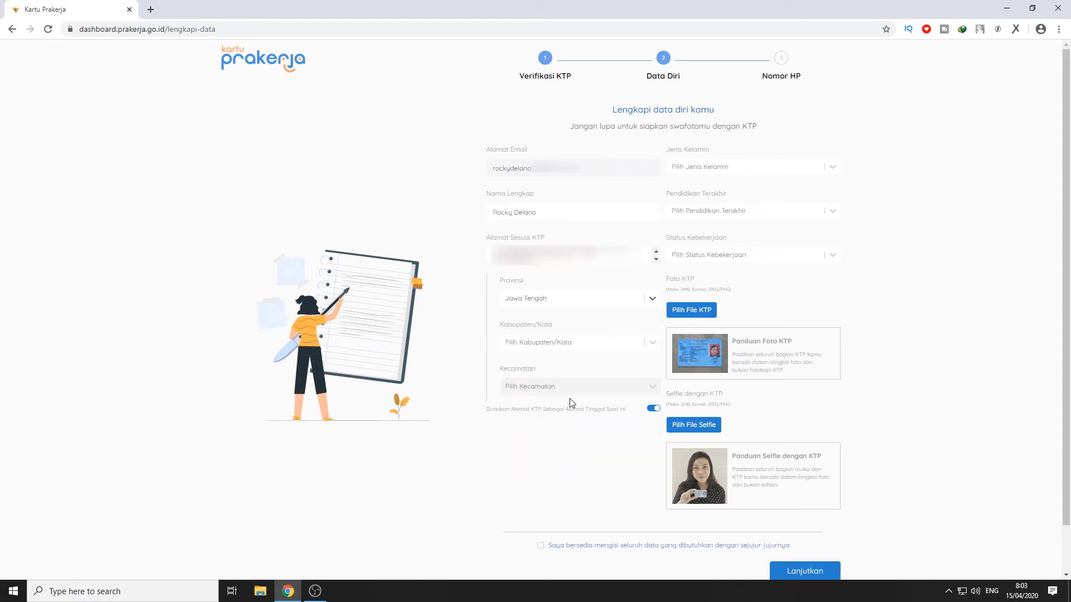
pyautogui.click(622, 343)
pyautogui.scroll(-4, 604, 419)
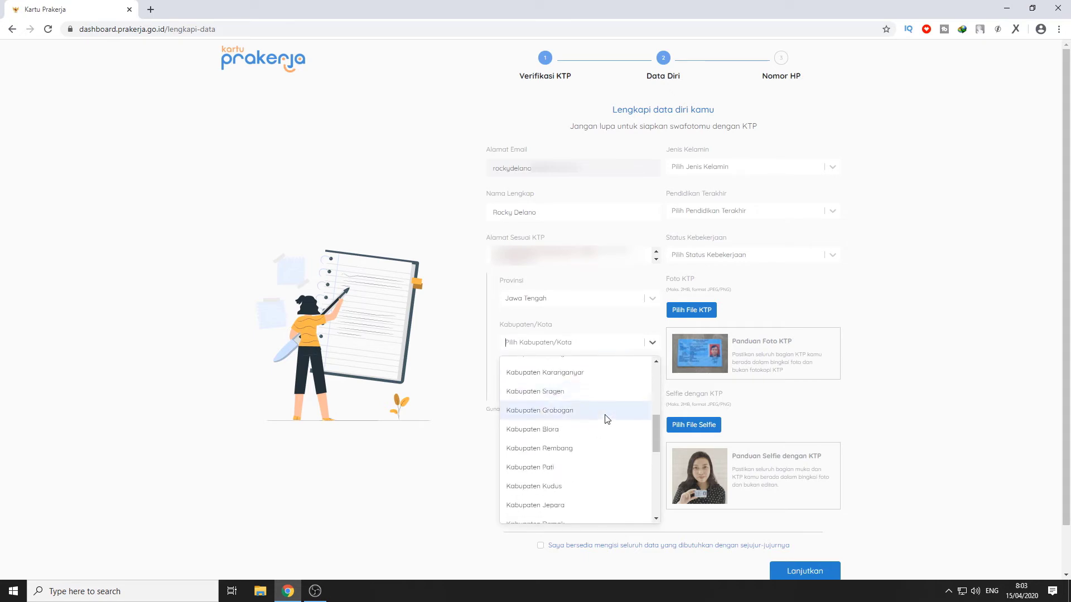
pyautogui.scroll(-5, 604, 420)
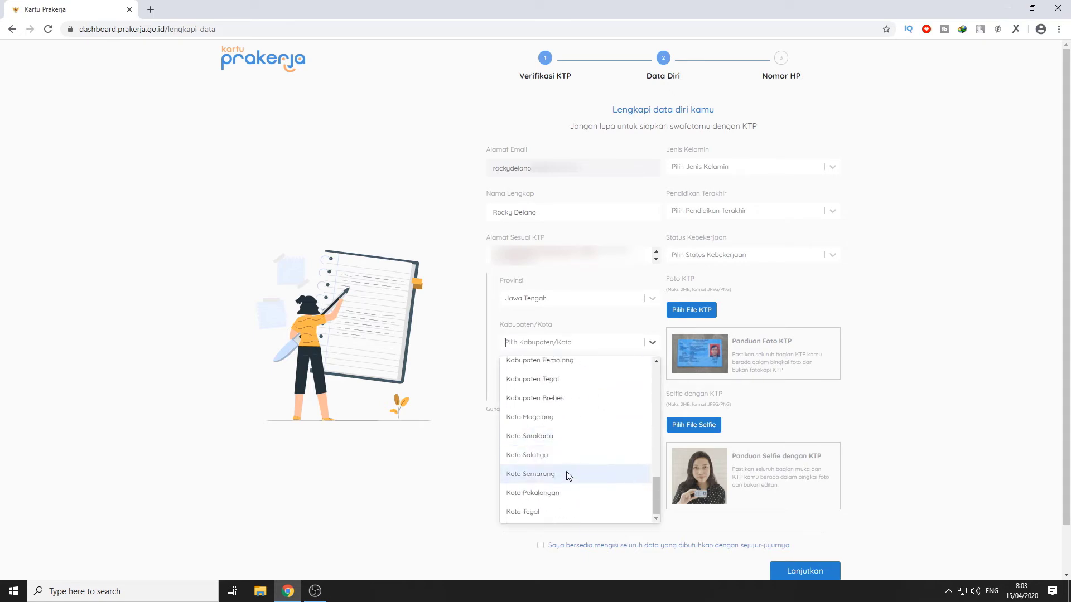
pyautogui.click(568, 475)
# Choose Pedurungan as the district and finish editing the KTP address.
pyautogui.click(621, 389)
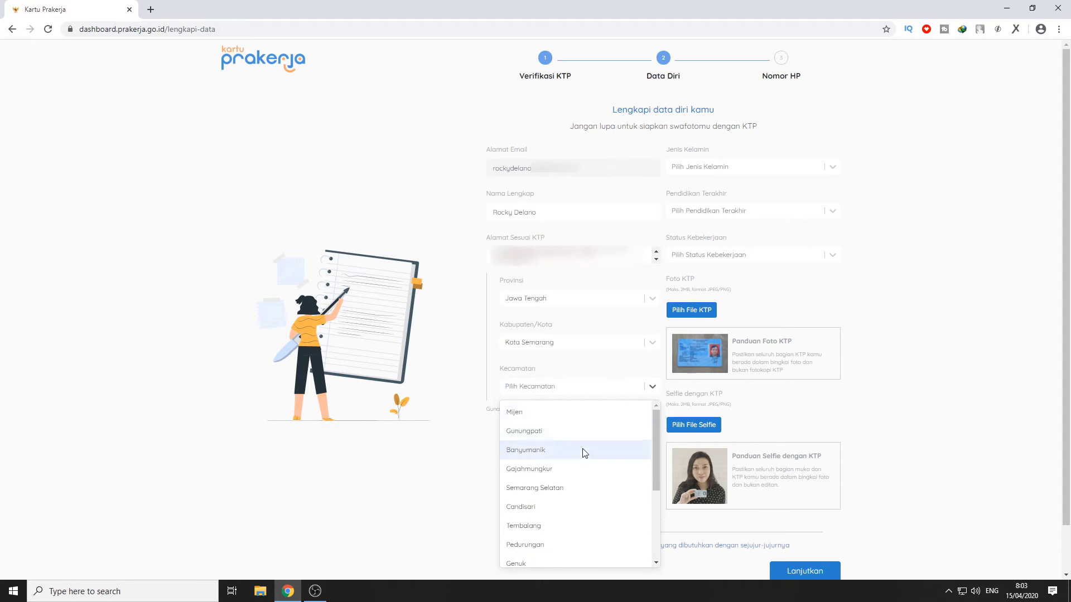
pyautogui.scroll(-3, 584, 452)
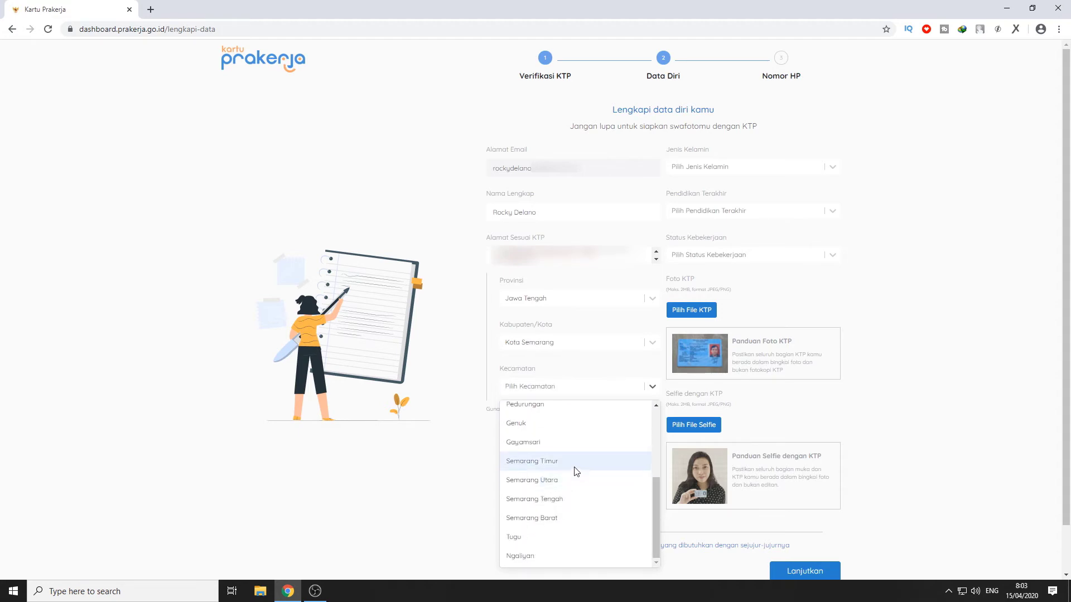
pyautogui.scroll(3, 574, 472)
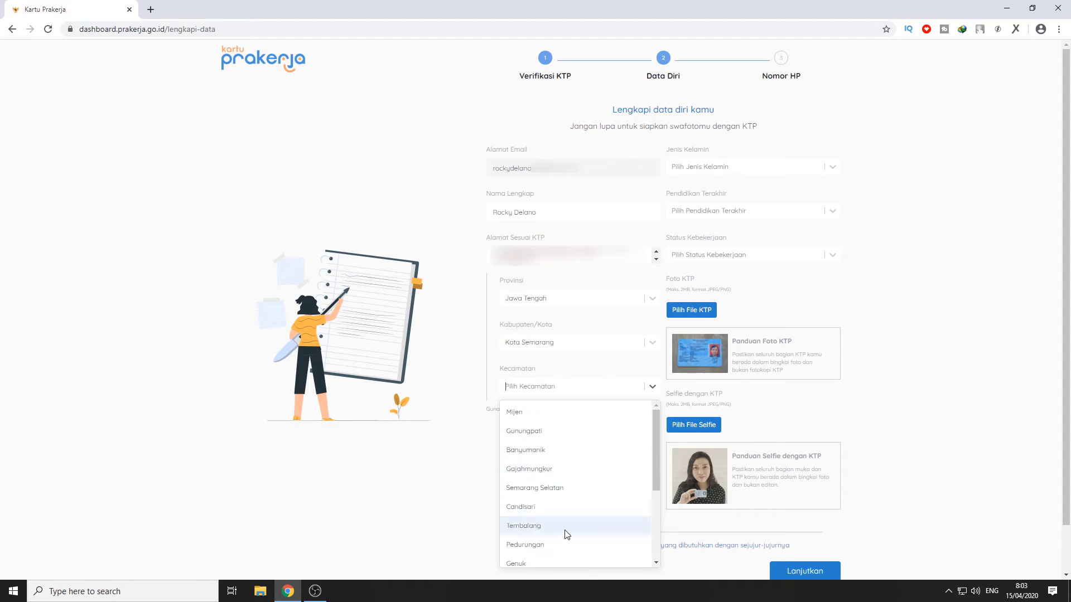
pyautogui.click(559, 546)
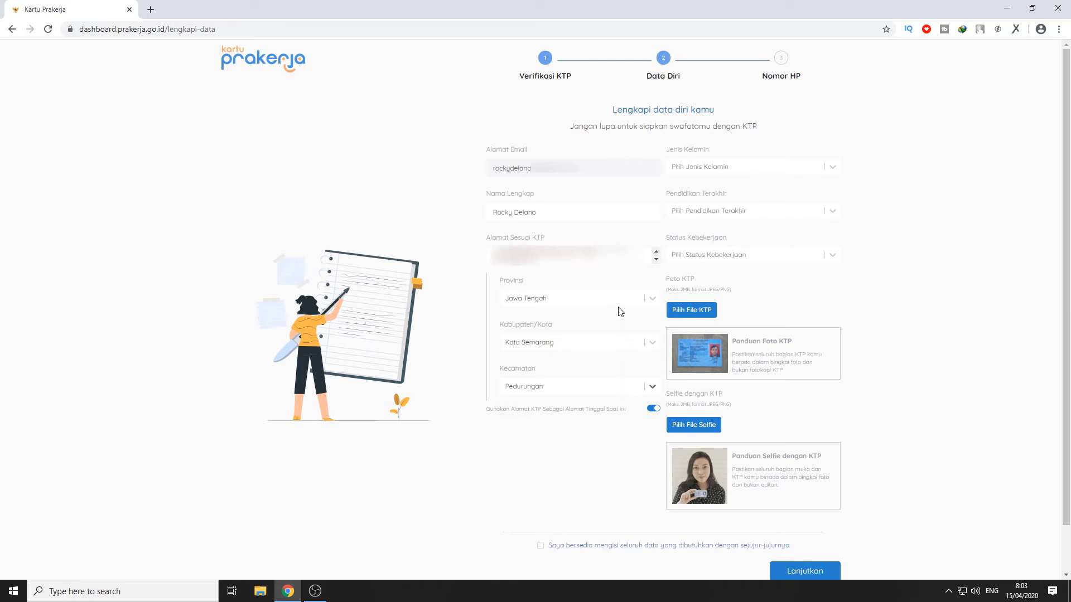
pyautogui.click(613, 257)
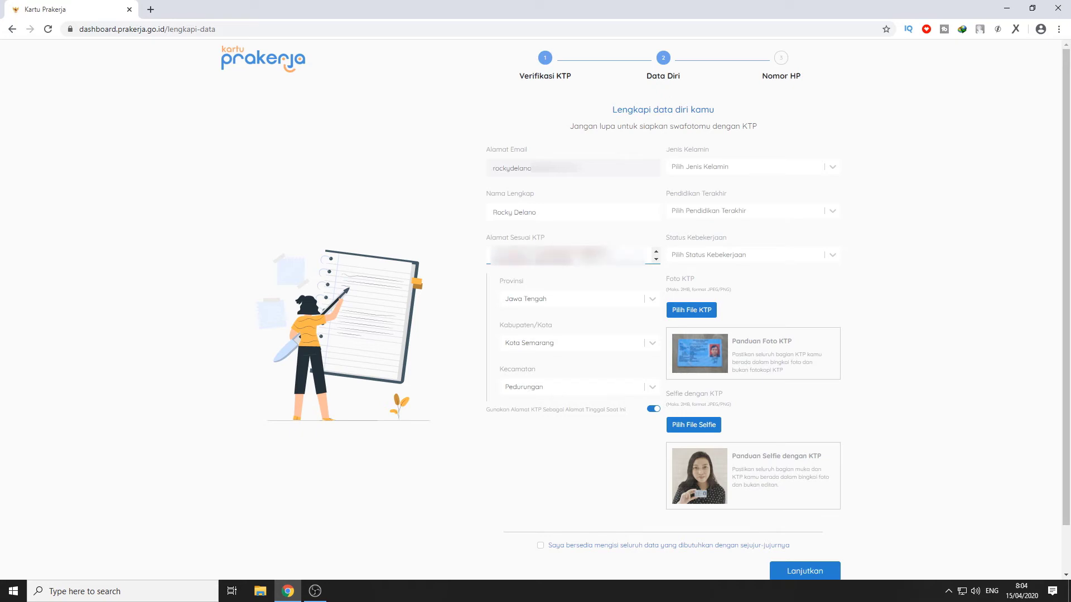
pyautogui.click(587, 287)
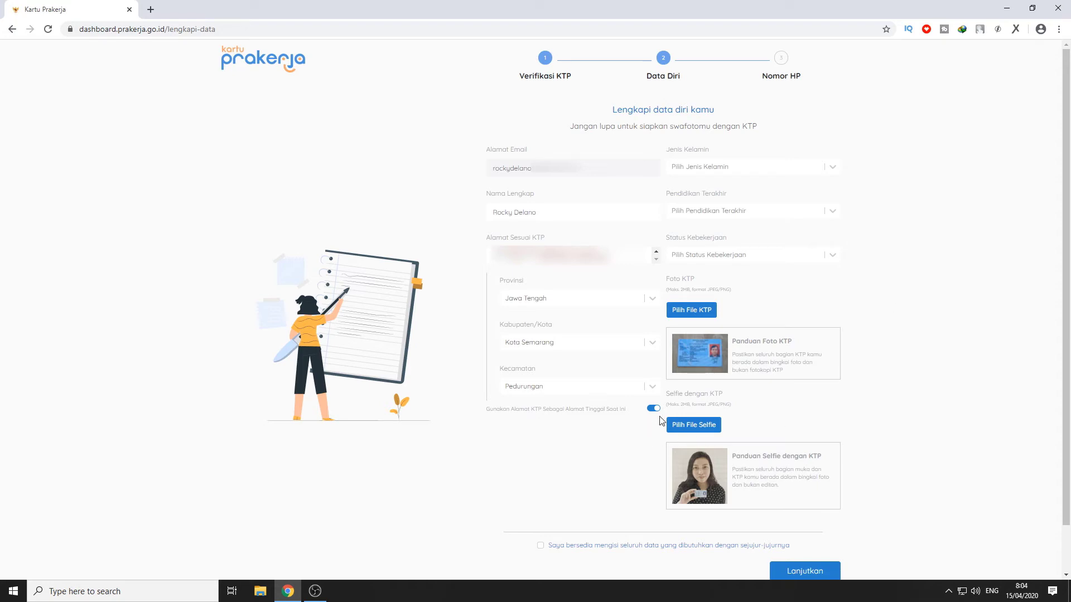
# Set gender to Laki-laki and highest education to S1.
pyautogui.click(833, 169)
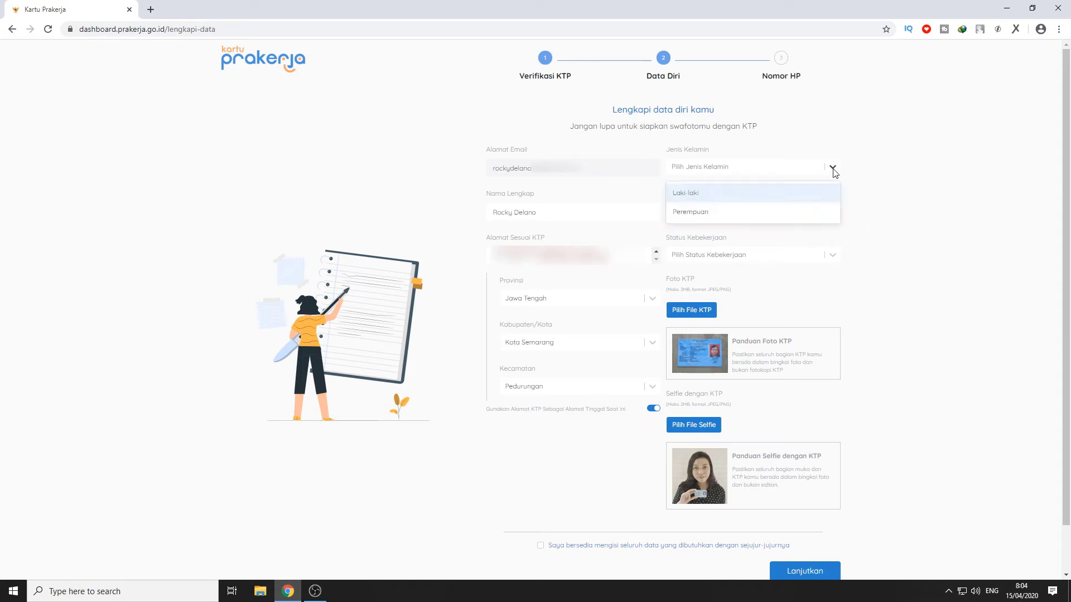
pyautogui.click(788, 190)
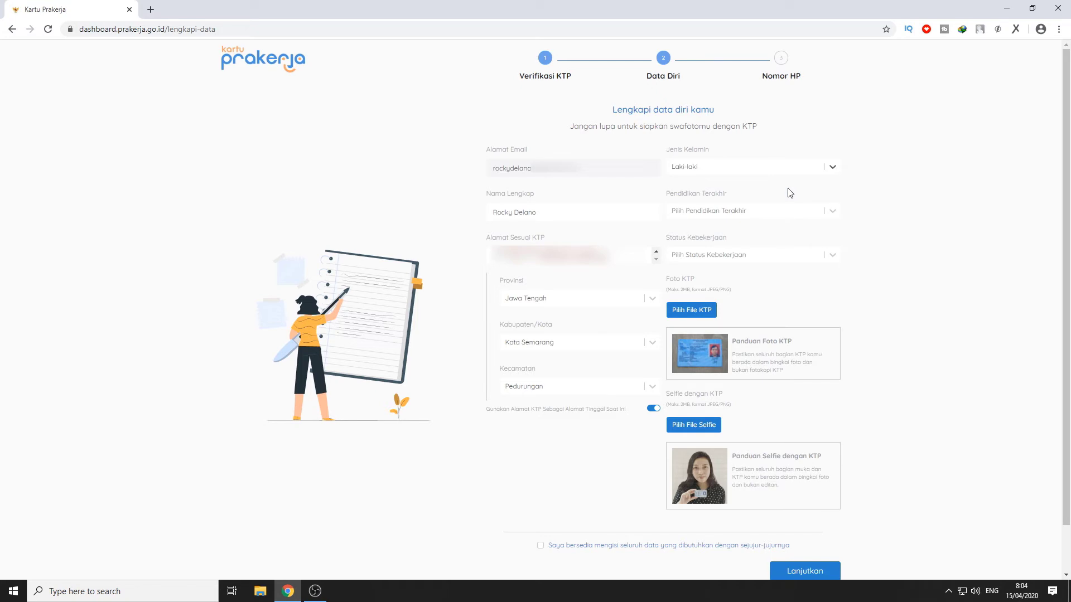
pyautogui.click(839, 212)
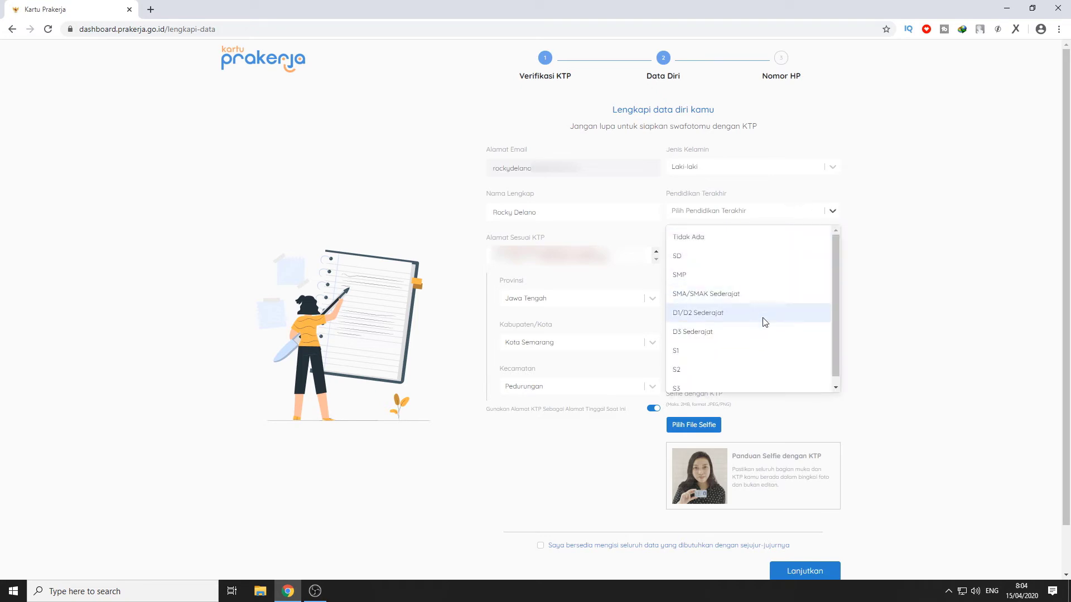
pyautogui.click(717, 350)
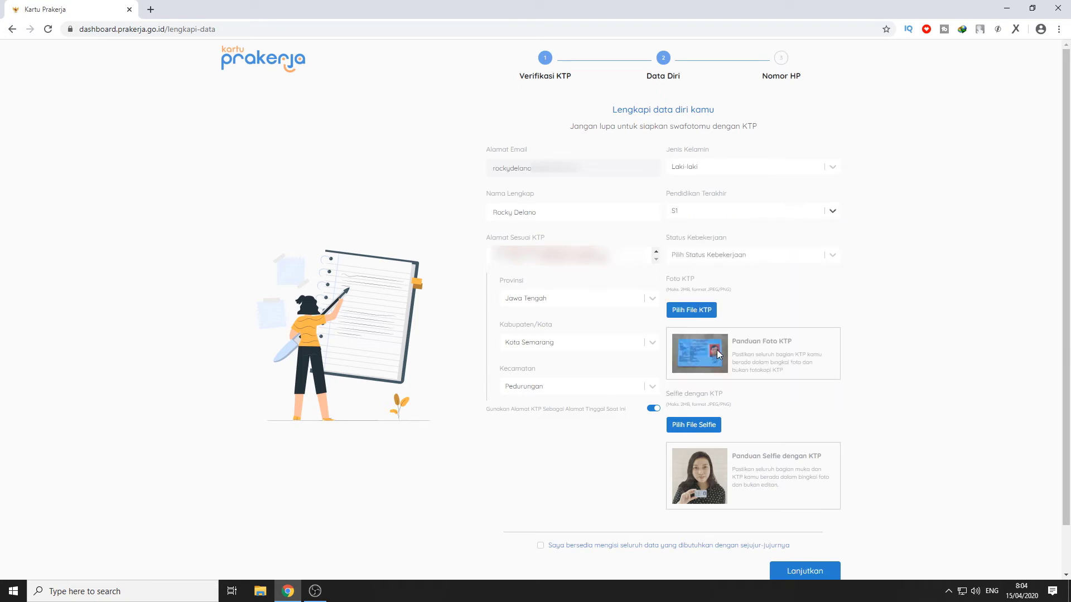
# Set employment status to Tidak Bekerja and submit the personal data form.
pyautogui.click(834, 257)
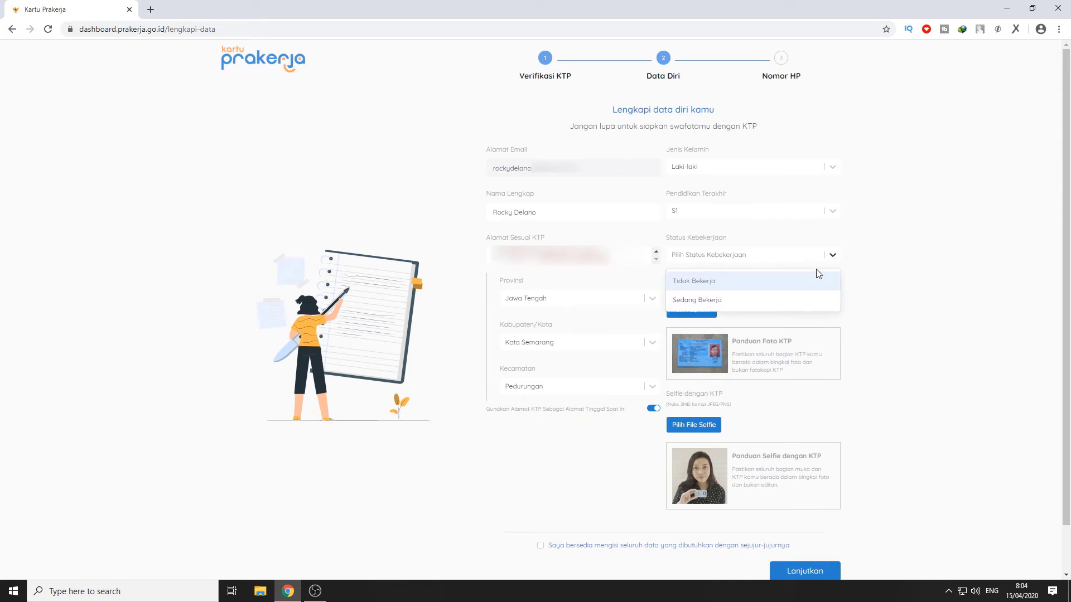
pyautogui.click(792, 285)
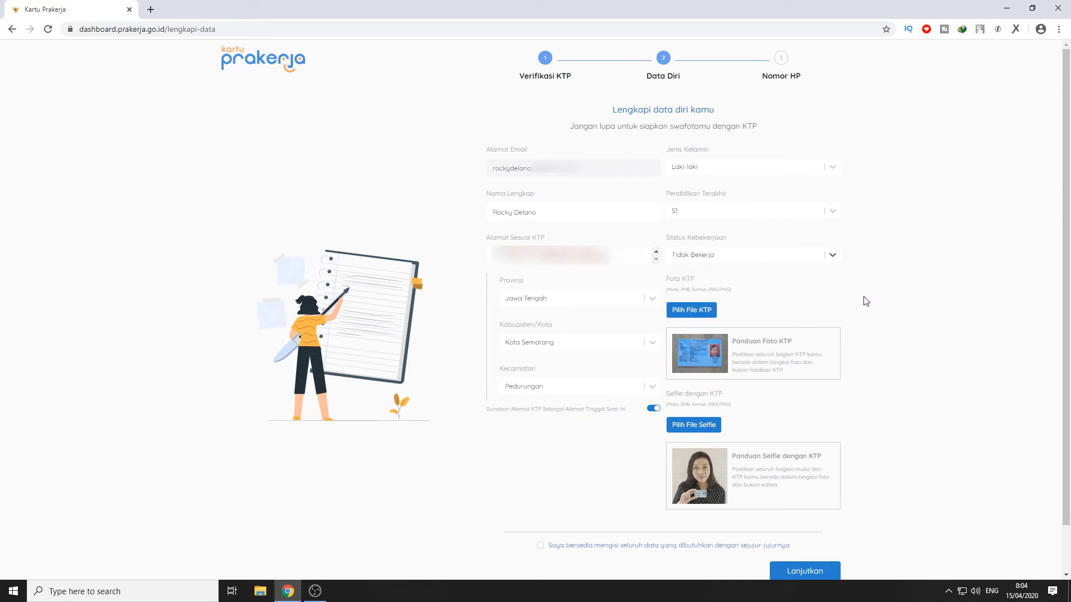
pyautogui.click(833, 257)
pyautogui.click(781, 301)
pyautogui.click(823, 255)
pyautogui.click(782, 283)
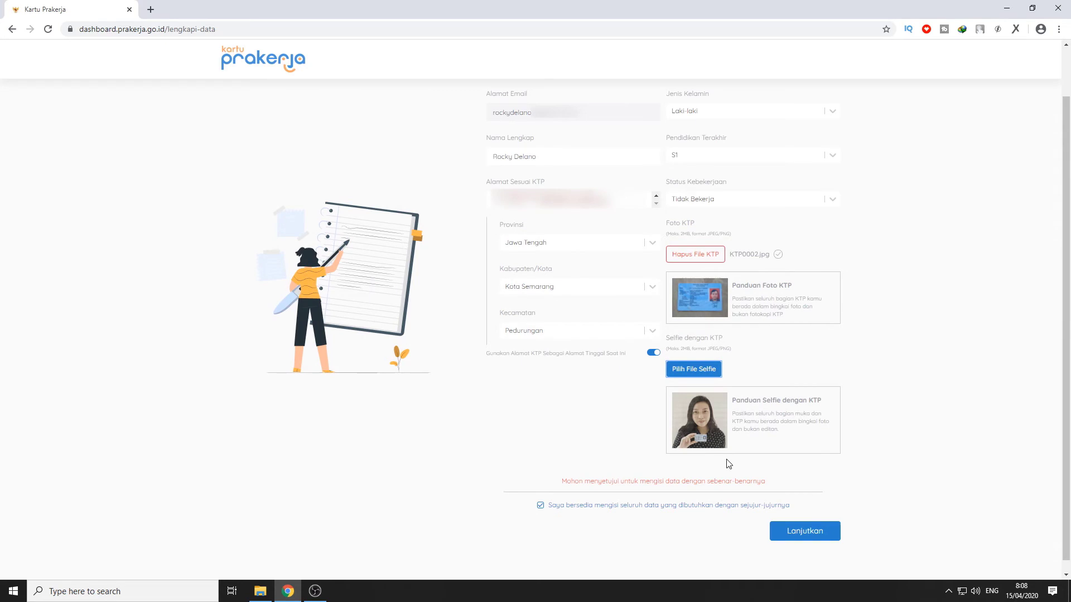
pyautogui.click(796, 531)
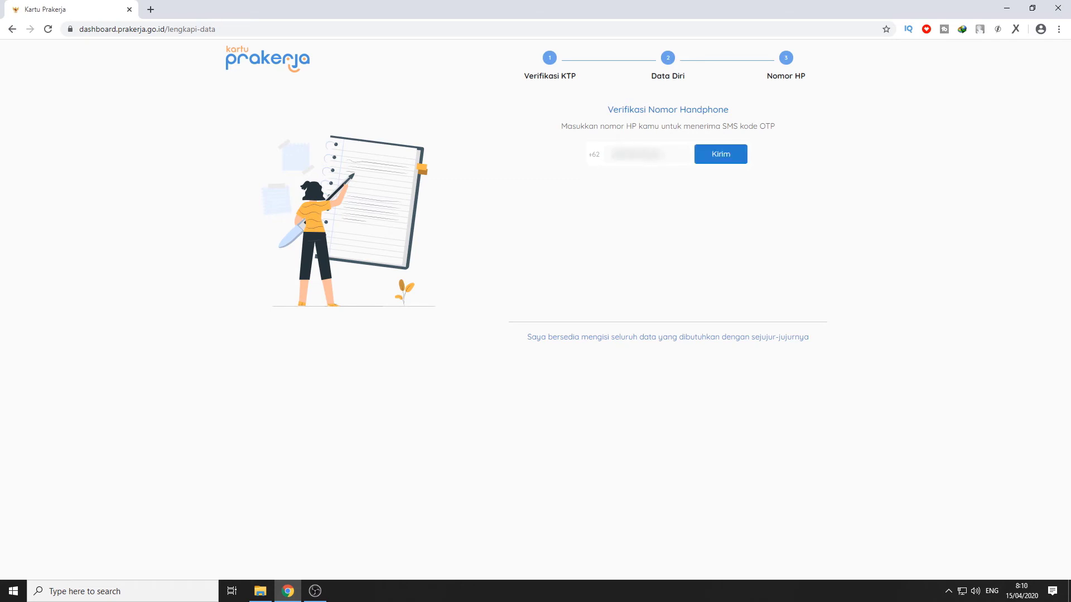
# Send the SMS code, enter the verification code with a correction, and verify it.
pyautogui.click(721, 155)
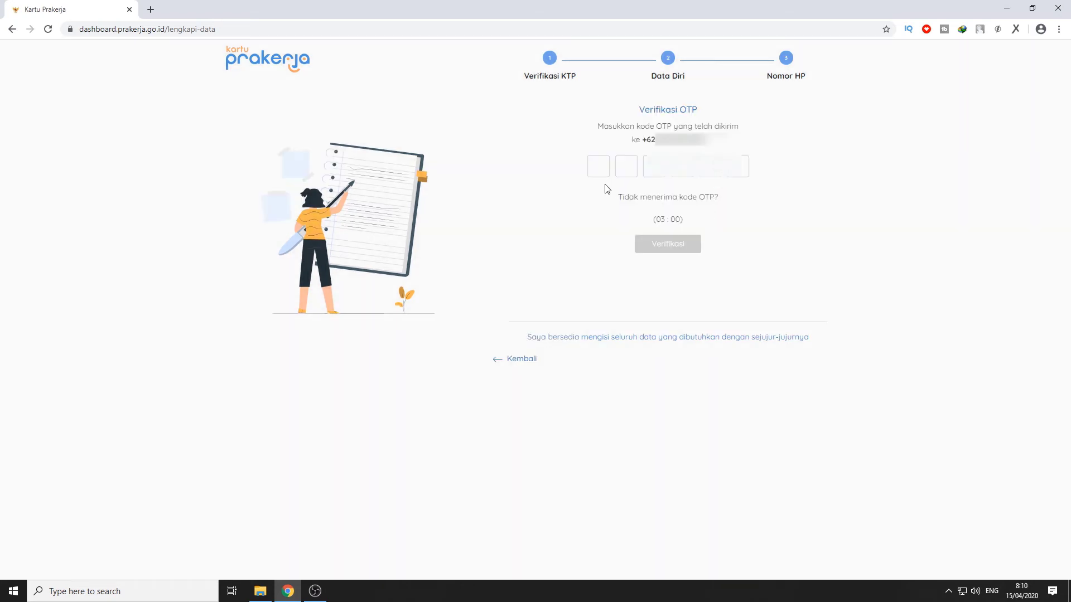
pyautogui.click(600, 166)
pyautogui.press('BackSpace')
pyautogui.press('BackSpace')
pyautogui.press('BackSpace')
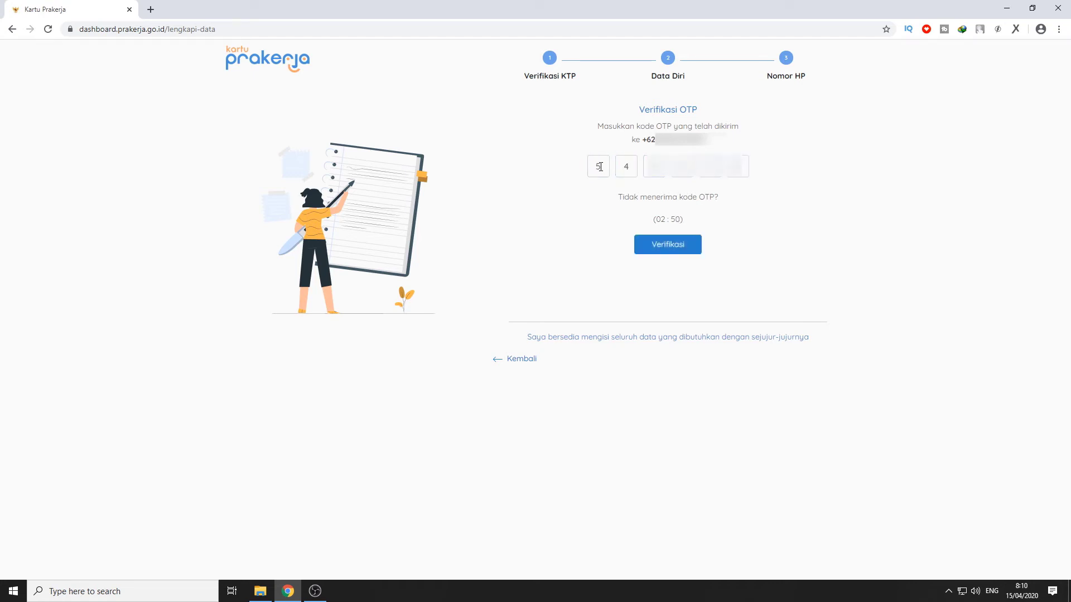
pyautogui.click(655, 242)
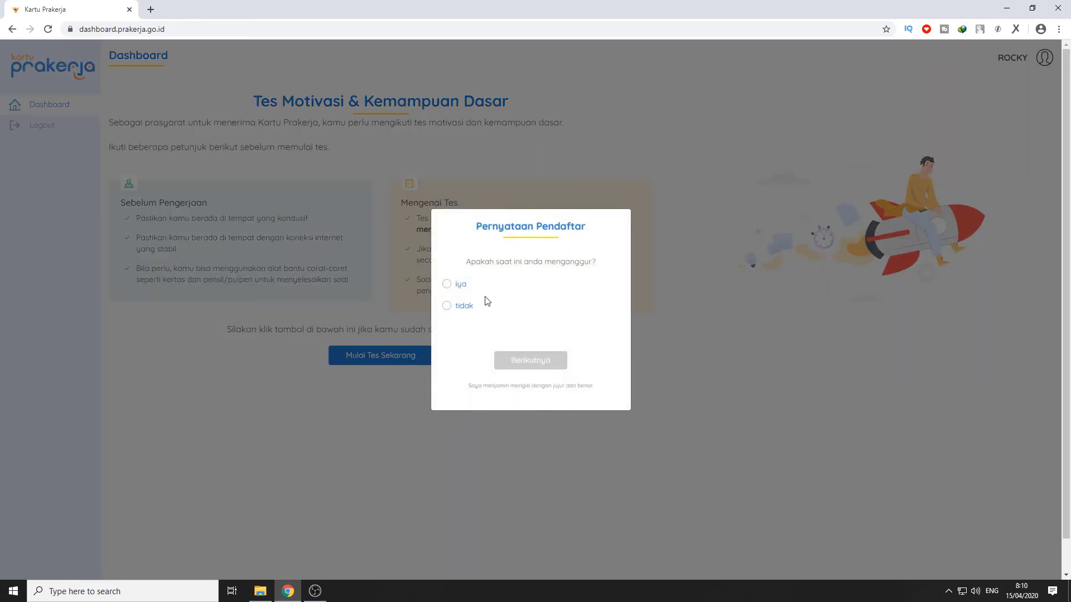
# Answer iya (currently unemployed) and tidak (no work in three months), then start the test.
pyautogui.click(447, 284)
pyautogui.click(541, 361)
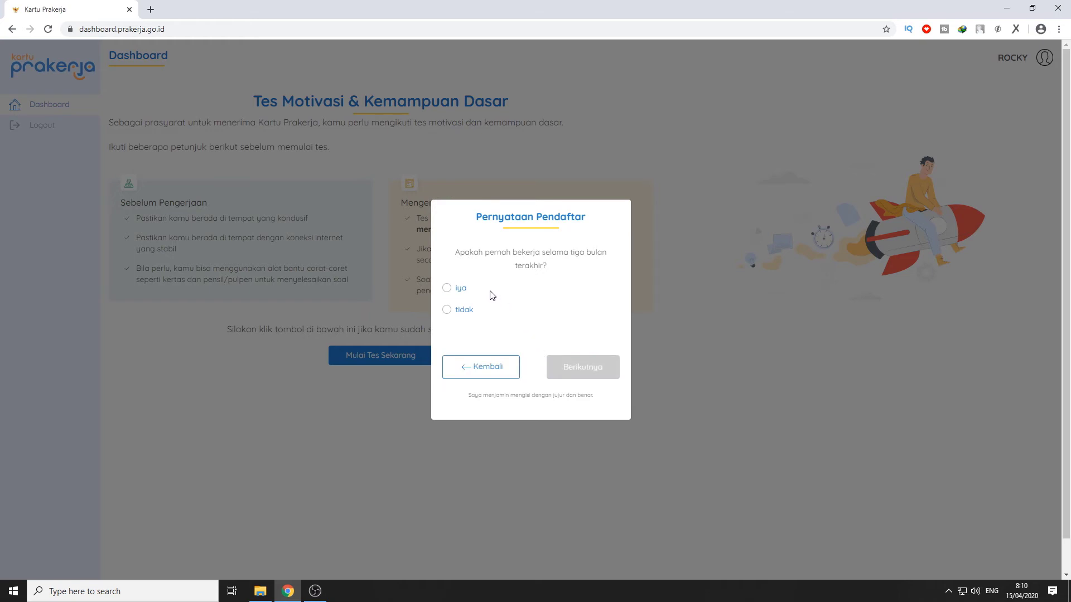
pyautogui.click(447, 309)
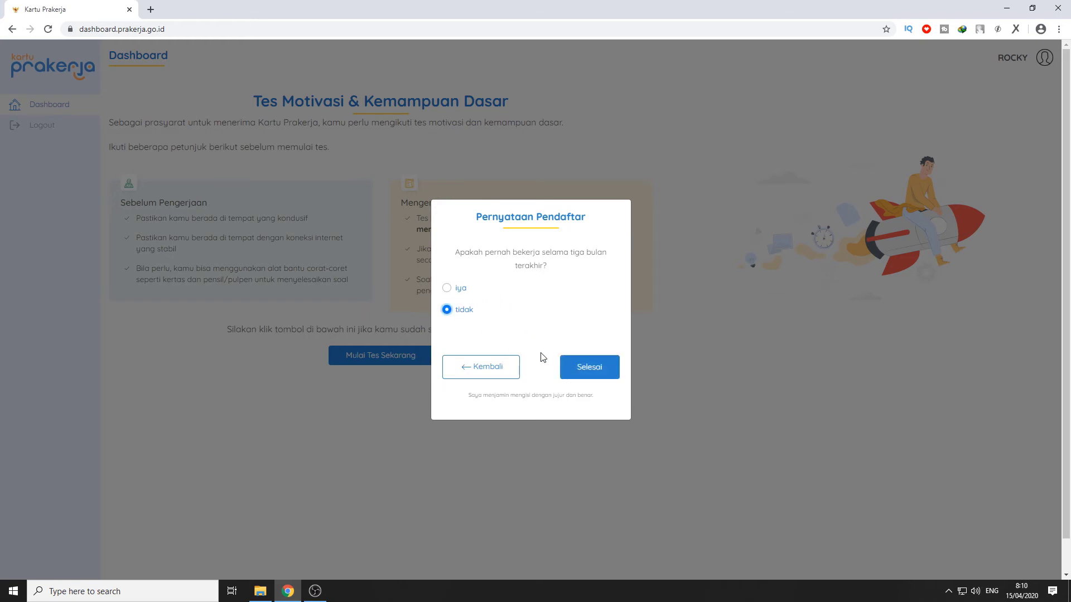
pyautogui.click(584, 366)
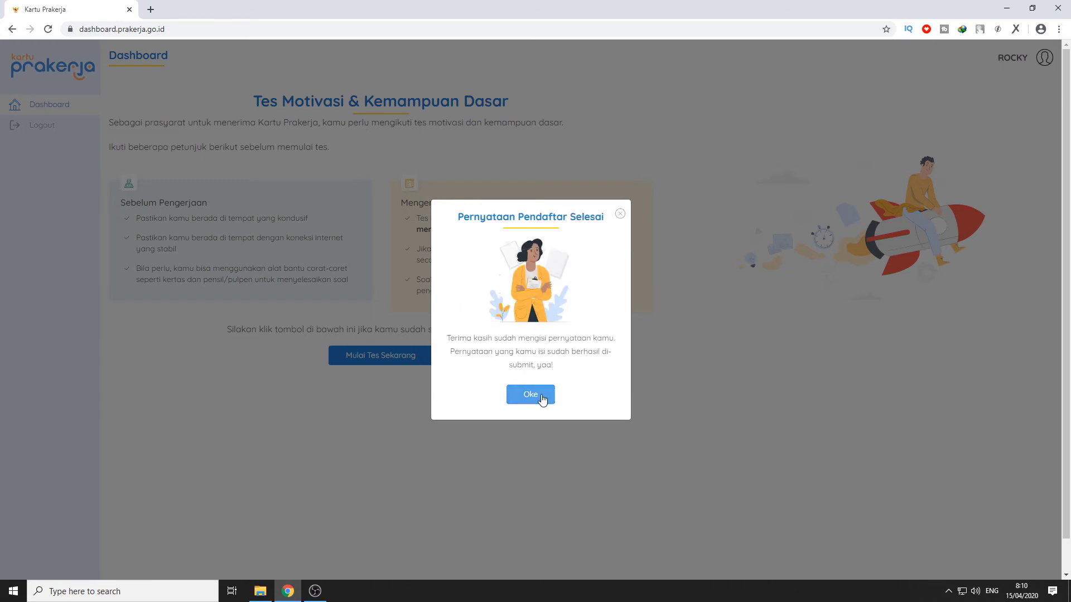
pyautogui.click(540, 397)
pyautogui.click(423, 359)
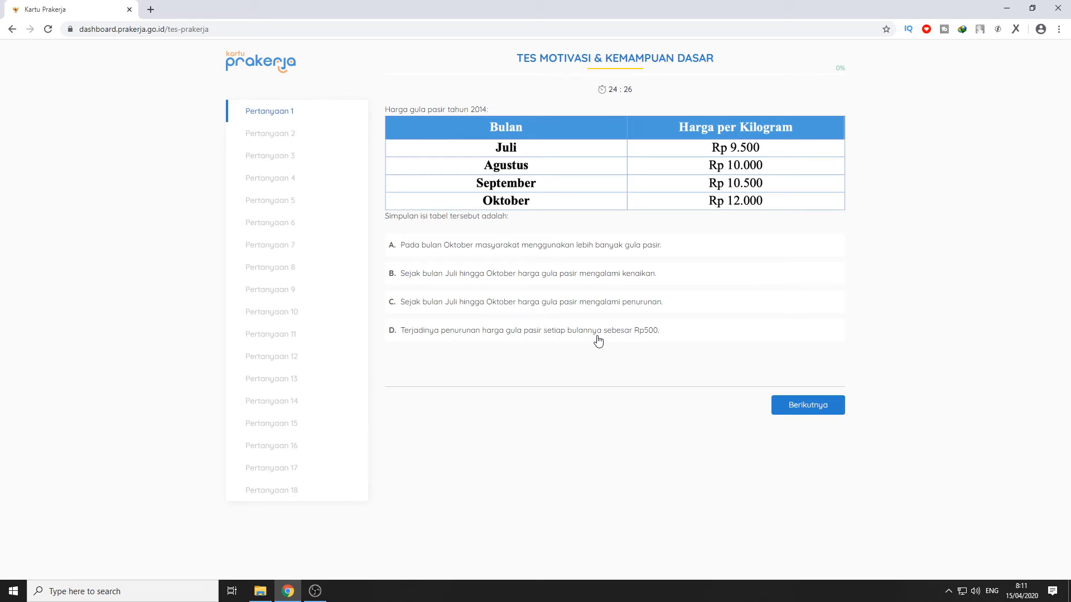
# Answer questions 1–4 with B, 9, Tidak setuju and 1-2 jam per hari.
pyautogui.click(393, 275)
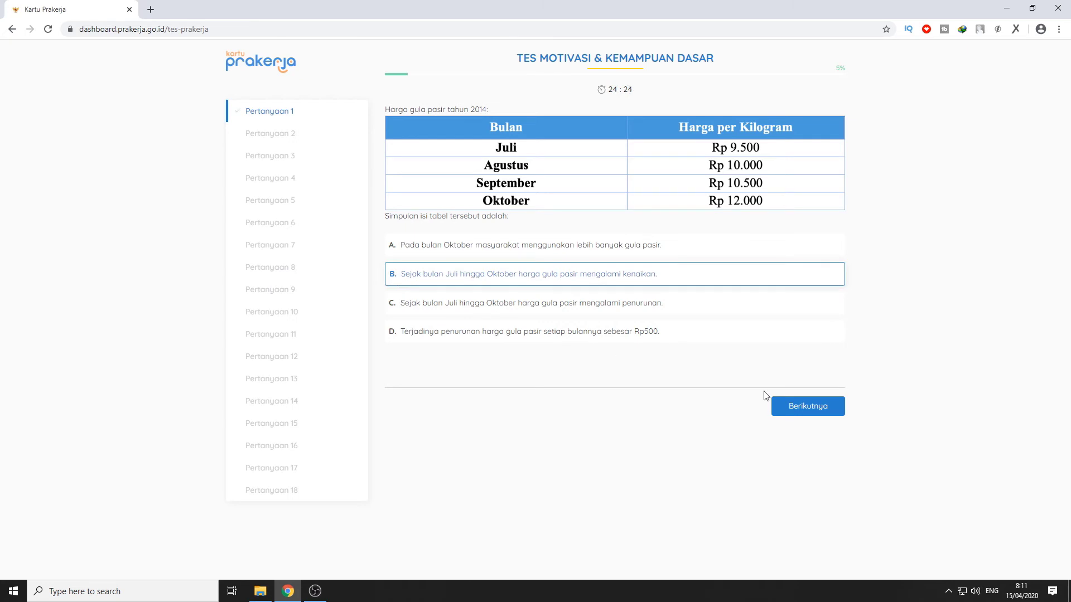
pyautogui.click(813, 415)
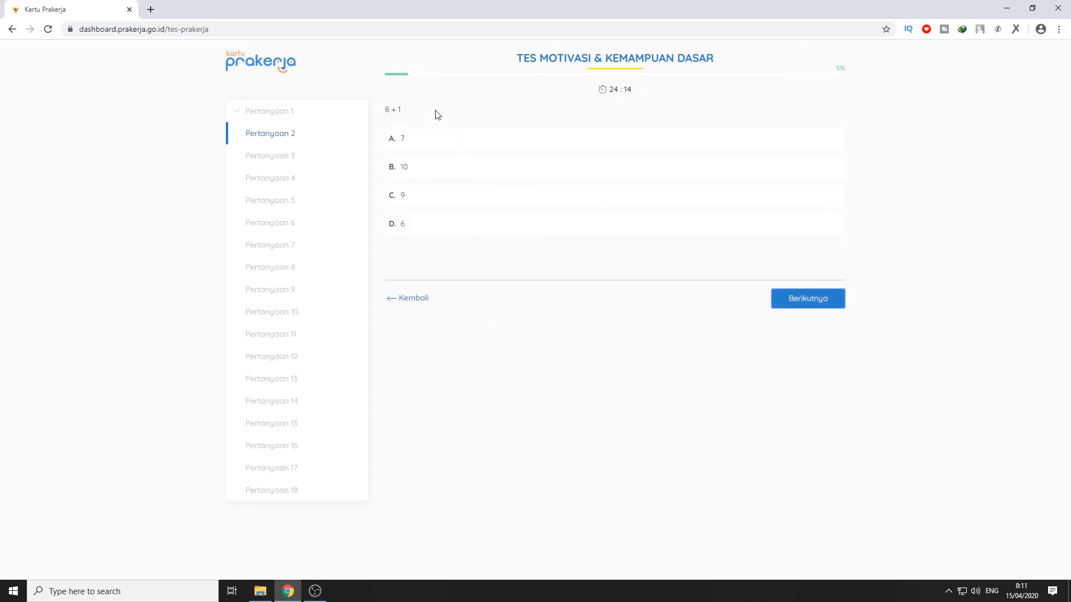
pyautogui.click(402, 201)
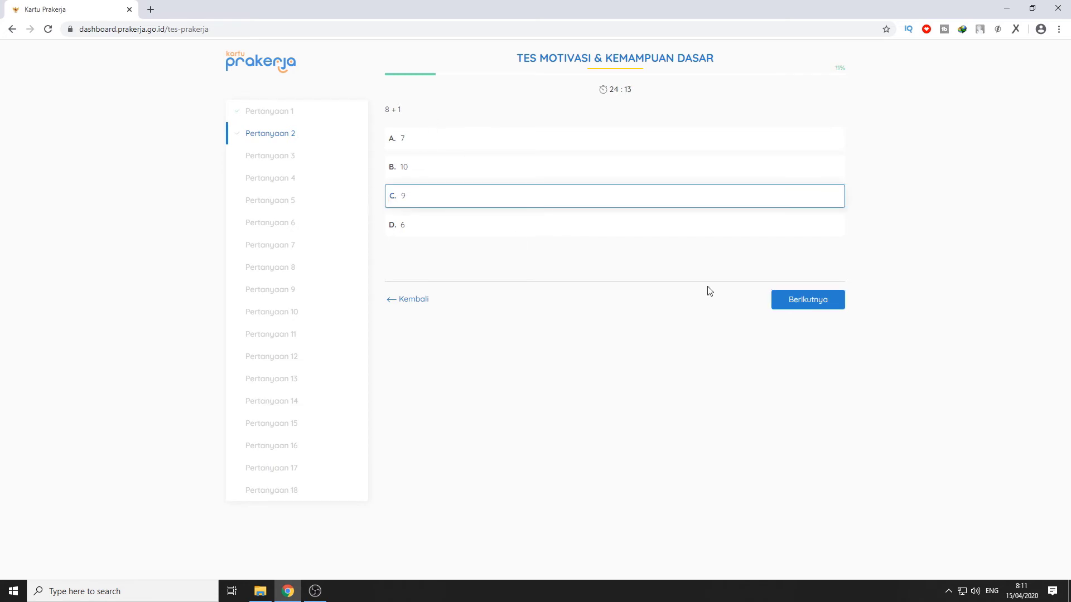
pyautogui.click(786, 305)
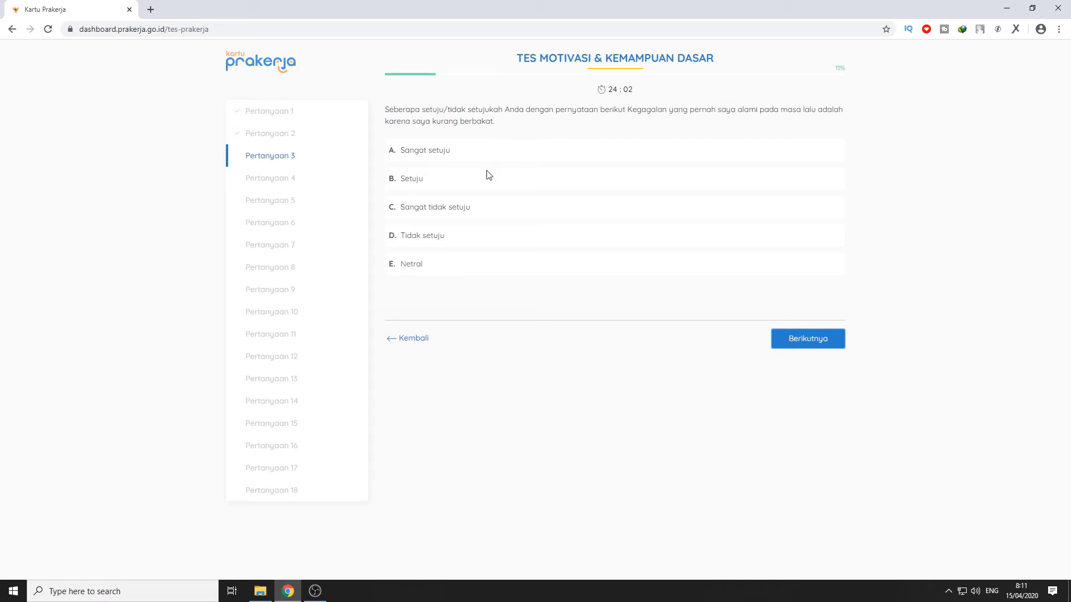
pyautogui.click(465, 237)
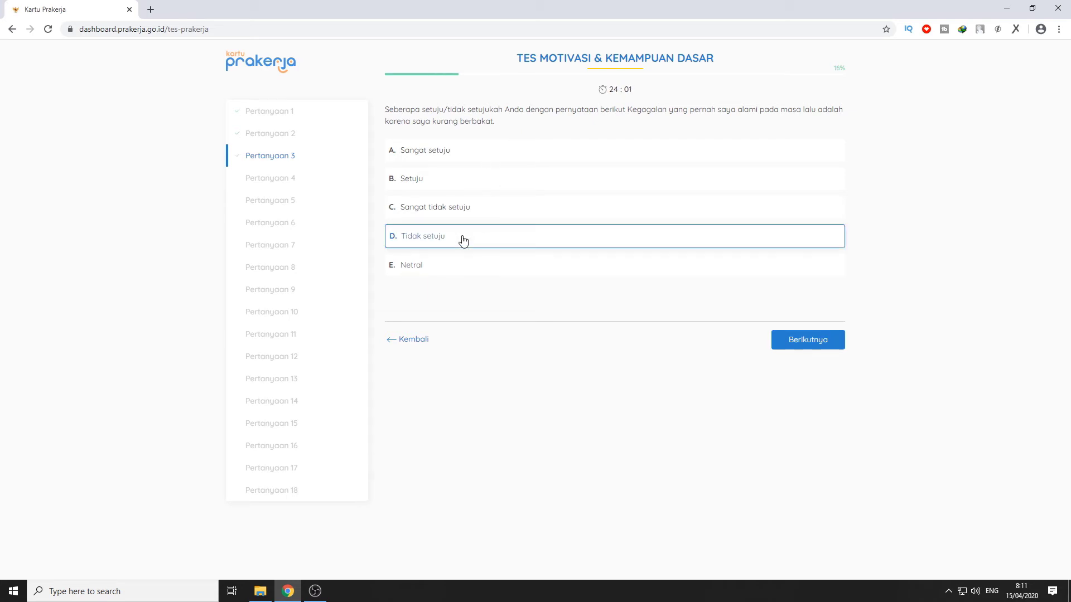
pyautogui.click(800, 346)
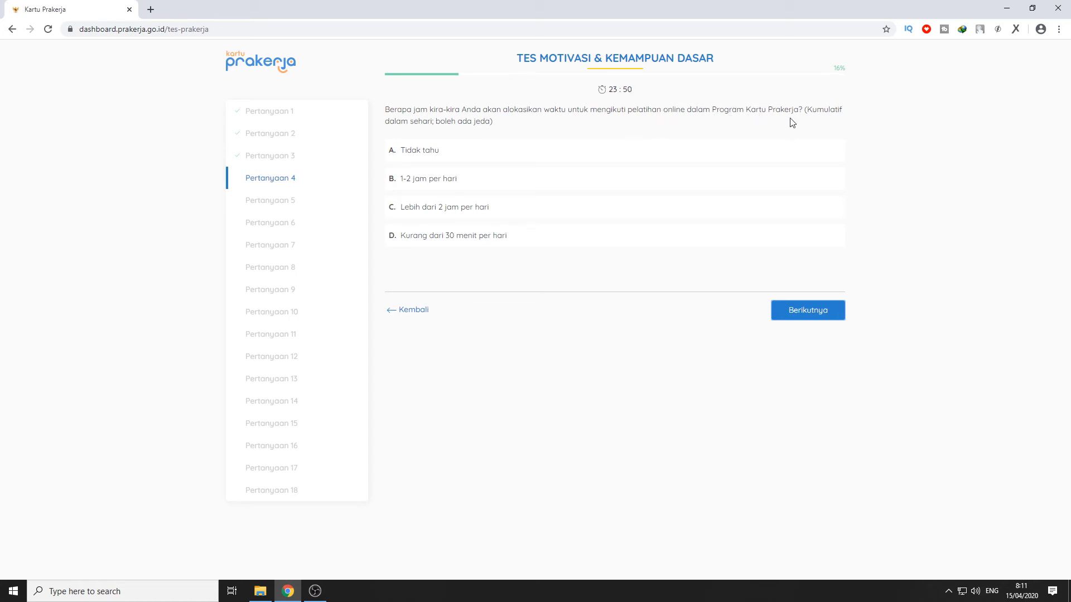
pyautogui.click(505, 183)
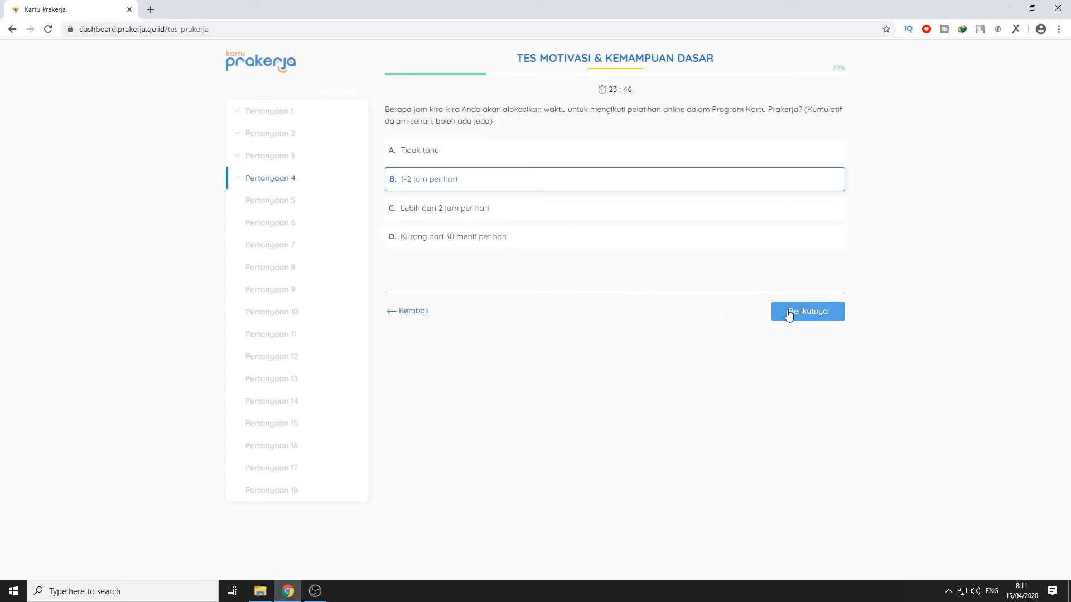
pyautogui.click(786, 311)
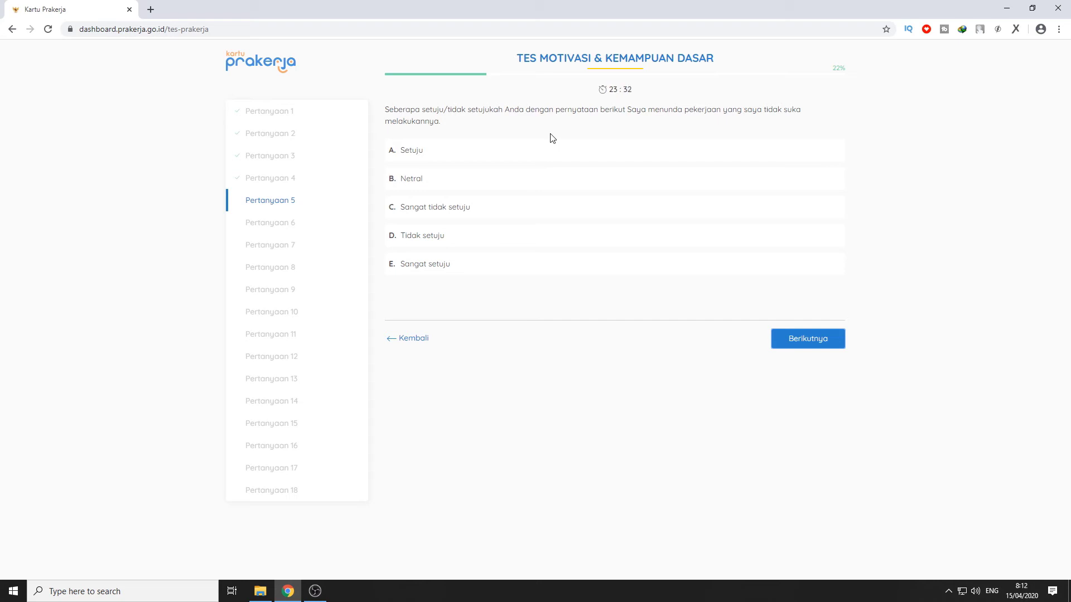
# Answer questions 5–8 with Tidak setuju and question 9 with needing extra daily income.
pyautogui.click(494, 248)
pyautogui.click(805, 342)
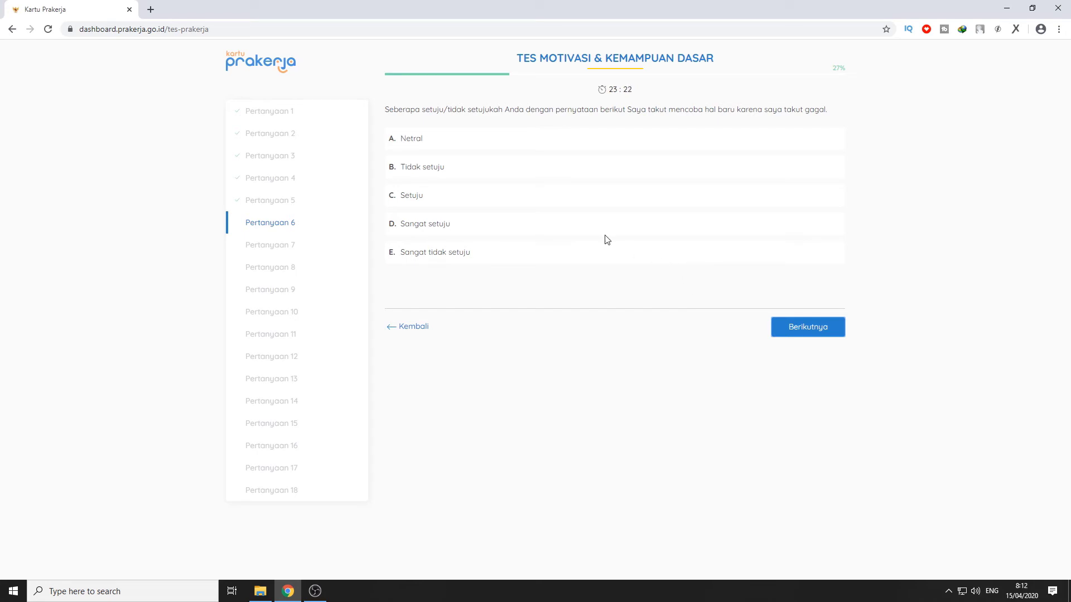
pyautogui.click(518, 176)
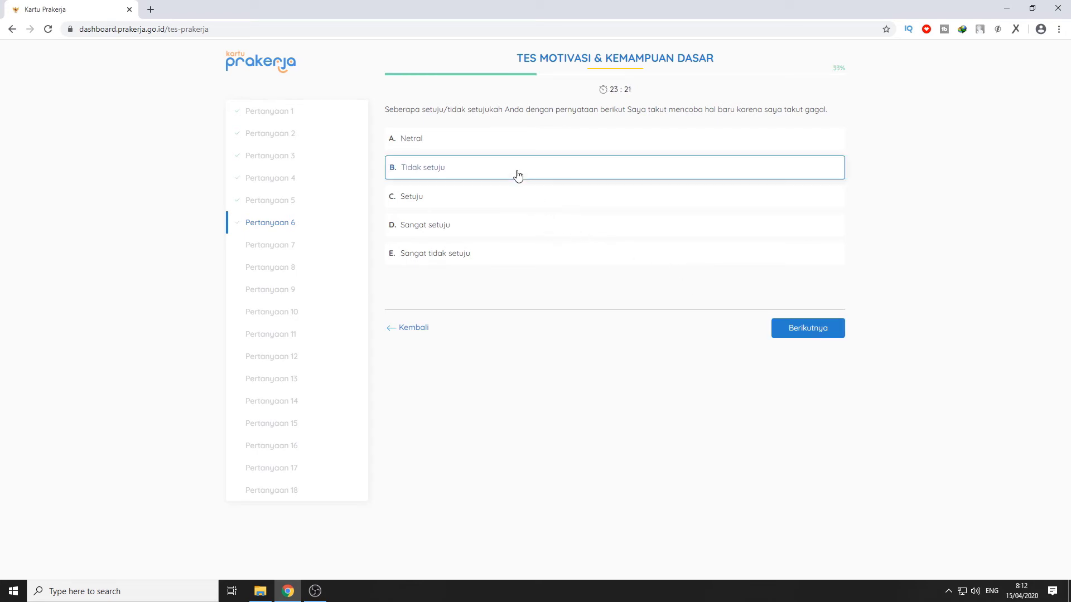
pyautogui.click(814, 333)
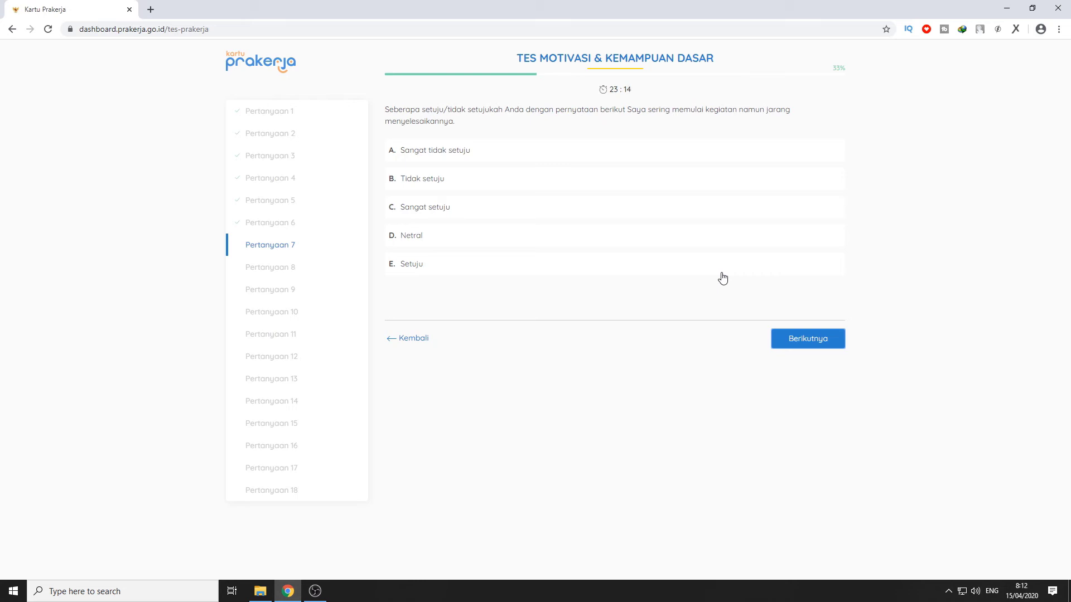
pyautogui.click(546, 187)
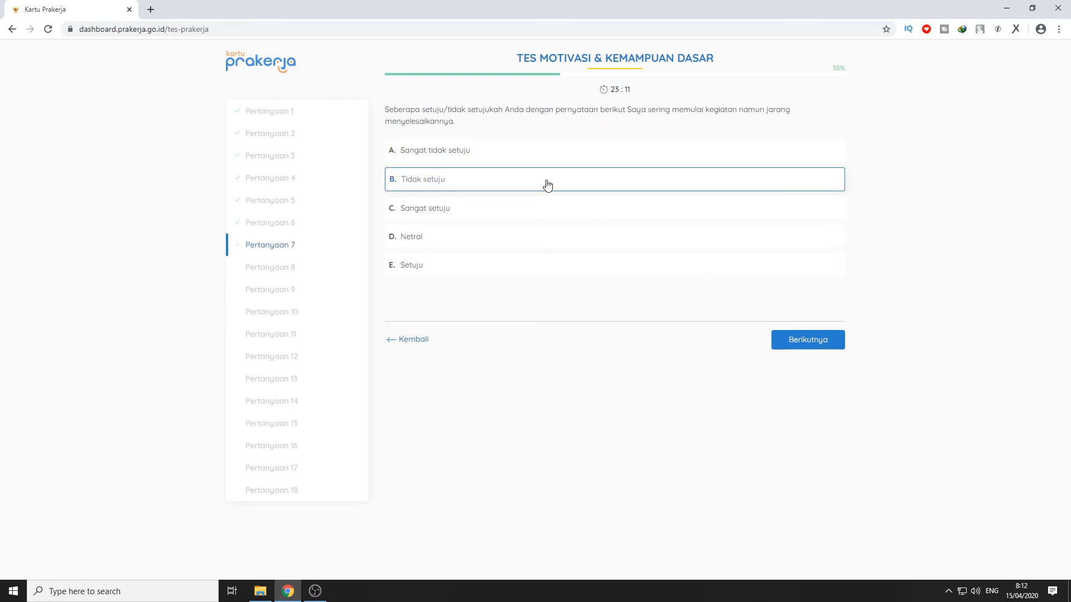
pyautogui.click(789, 341)
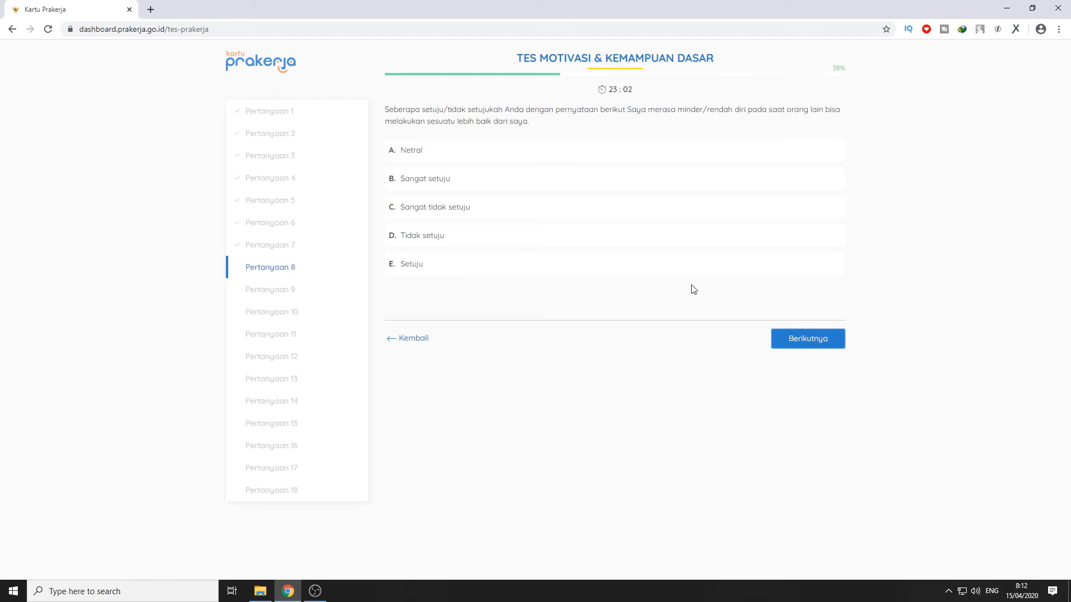
pyautogui.click(502, 239)
pyautogui.click(802, 340)
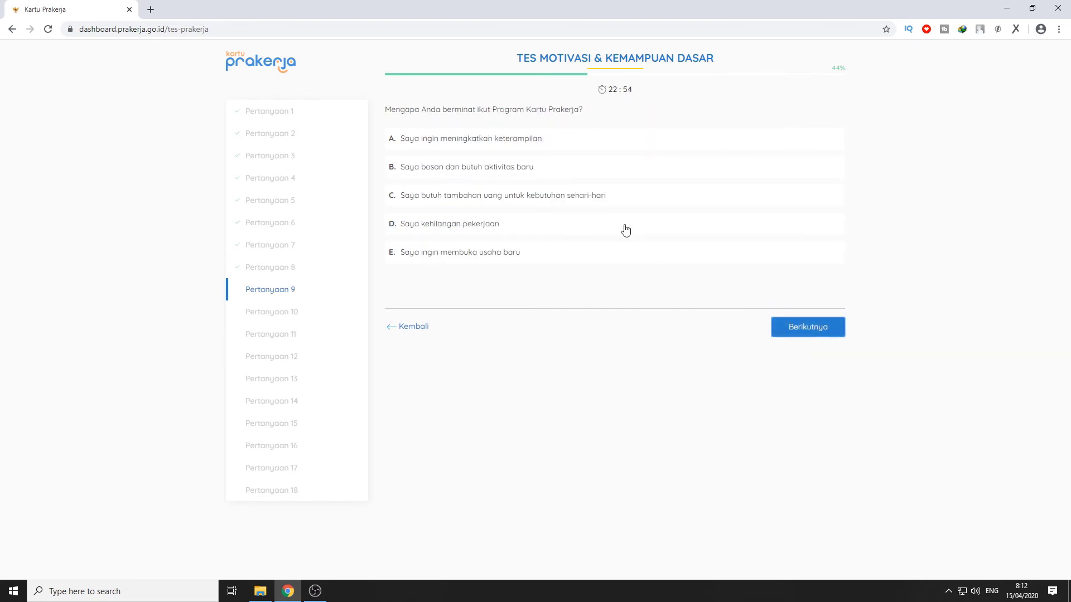
pyautogui.click(570, 207)
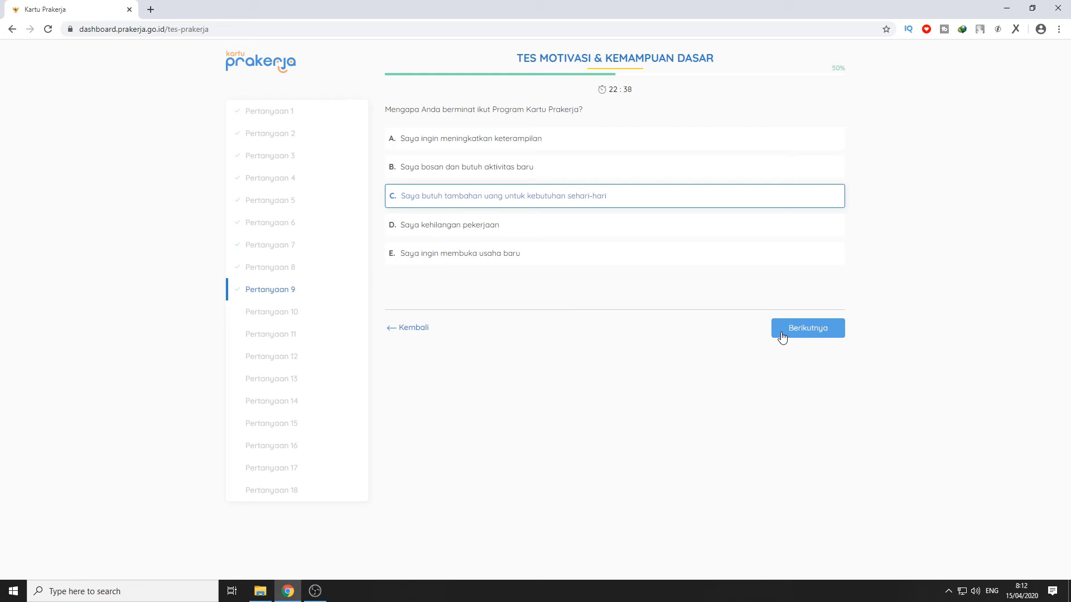
pyautogui.click(782, 334)
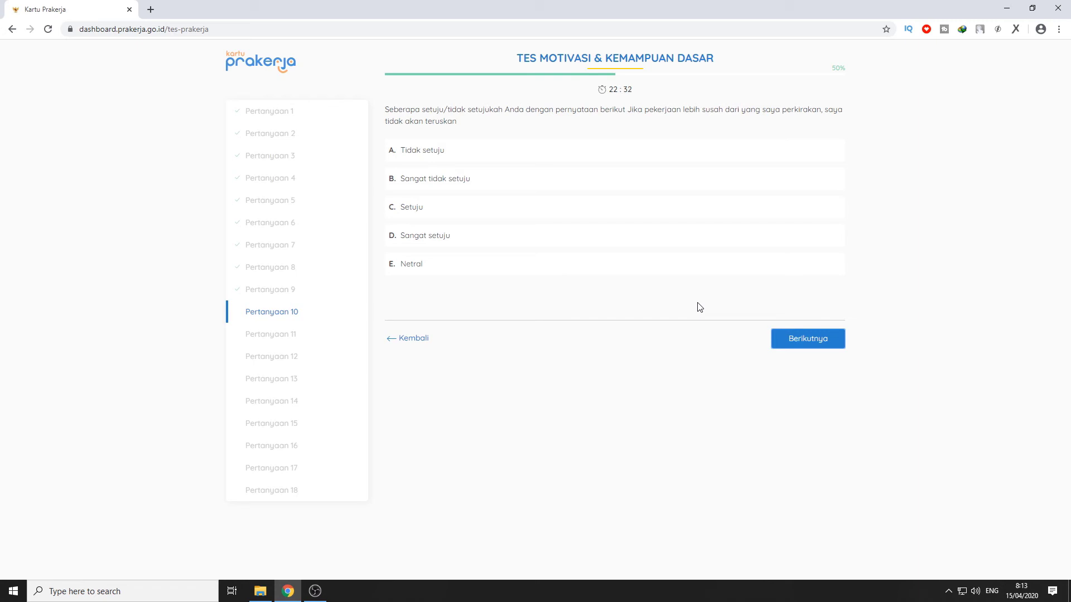
# Choose option A, Tidak setuju, for question 10 and advance to question 11.
pyautogui.click(552, 157)
pyautogui.click(799, 346)
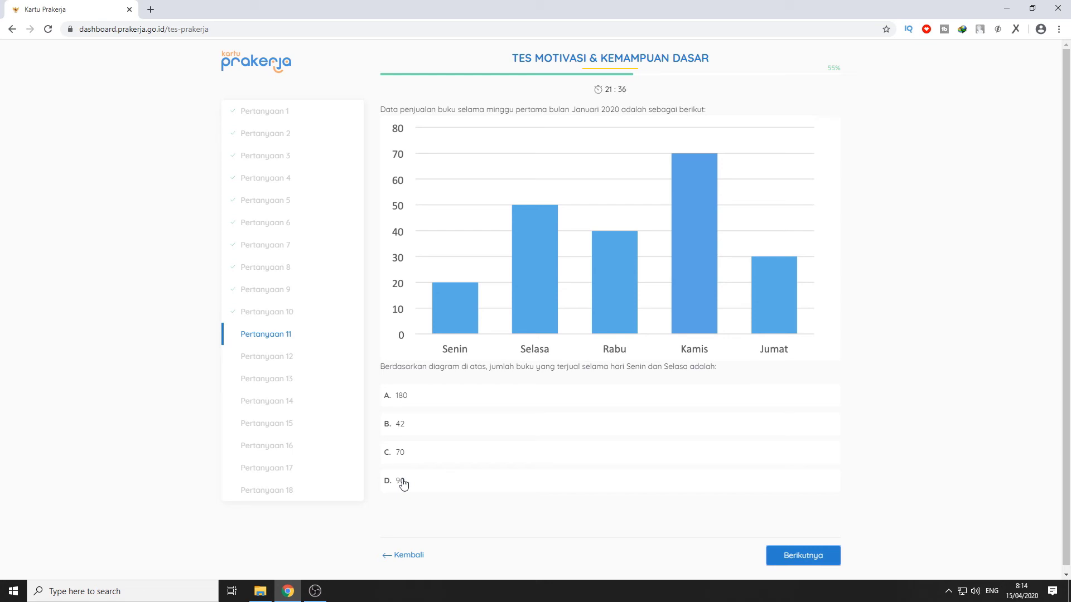
# Answer 70 for the book-sales total, then review question 12's math-score chart and options.
pyautogui.click(400, 453)
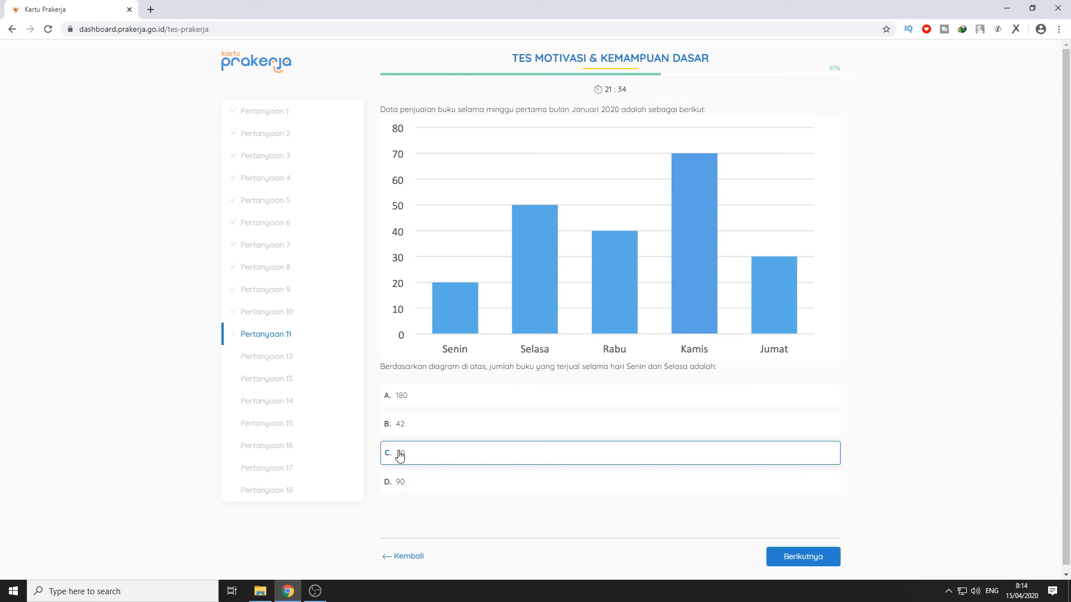
pyautogui.click(789, 556)
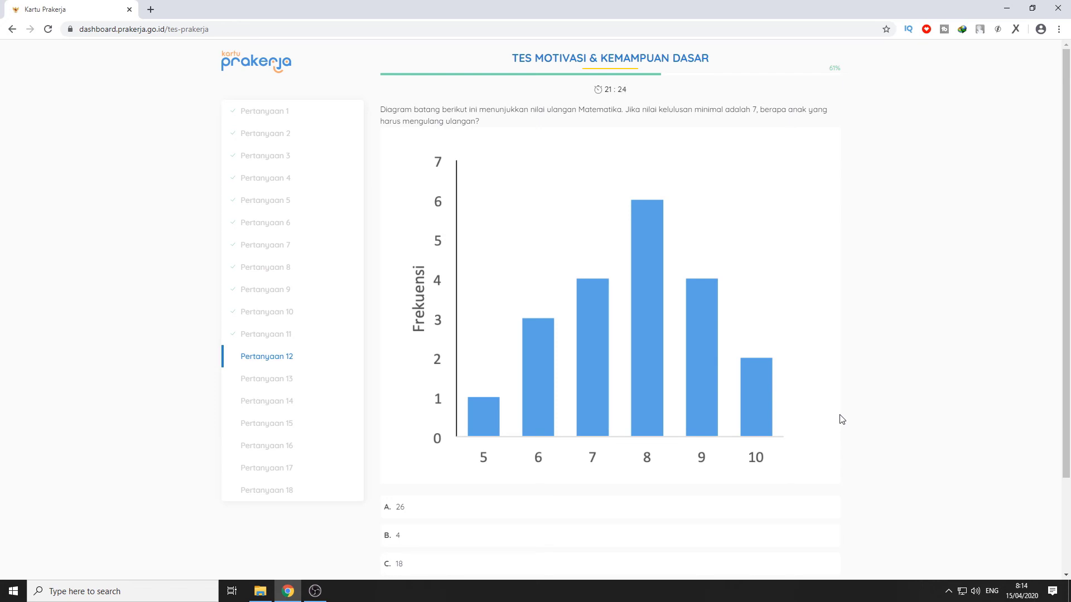
pyautogui.scroll(-2, 842, 420)
pyautogui.scroll(1, 842, 420)
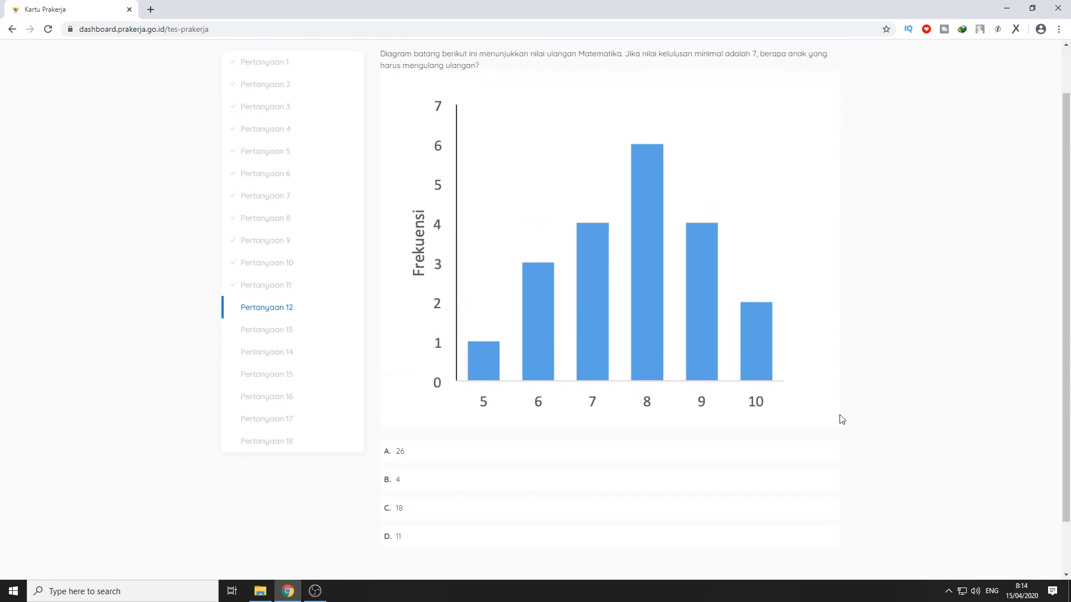
pyautogui.scroll(1, 842, 419)
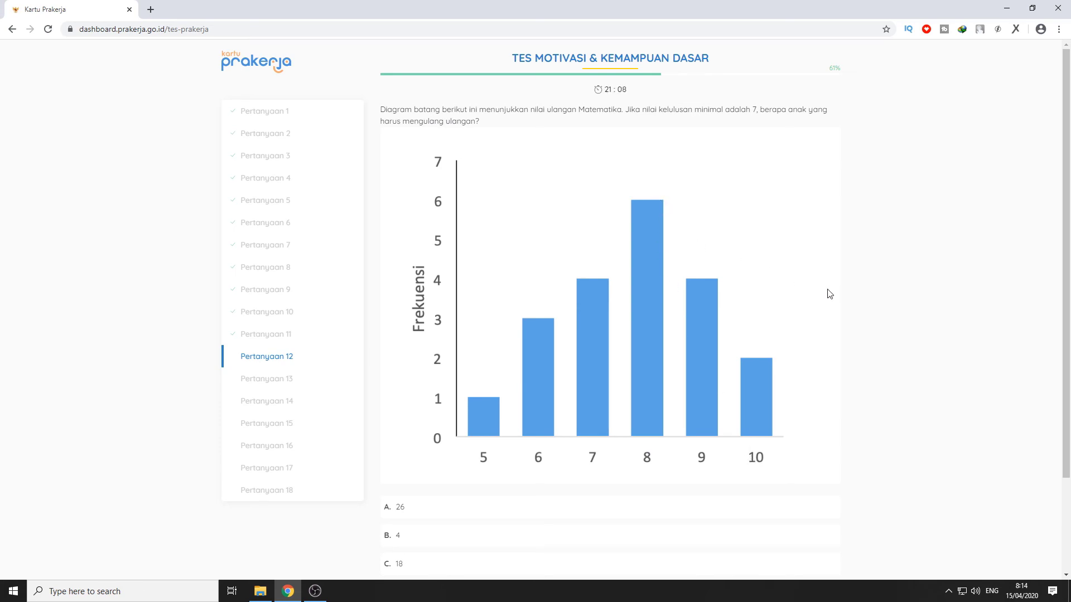
pyautogui.scroll(-1, 828, 294)
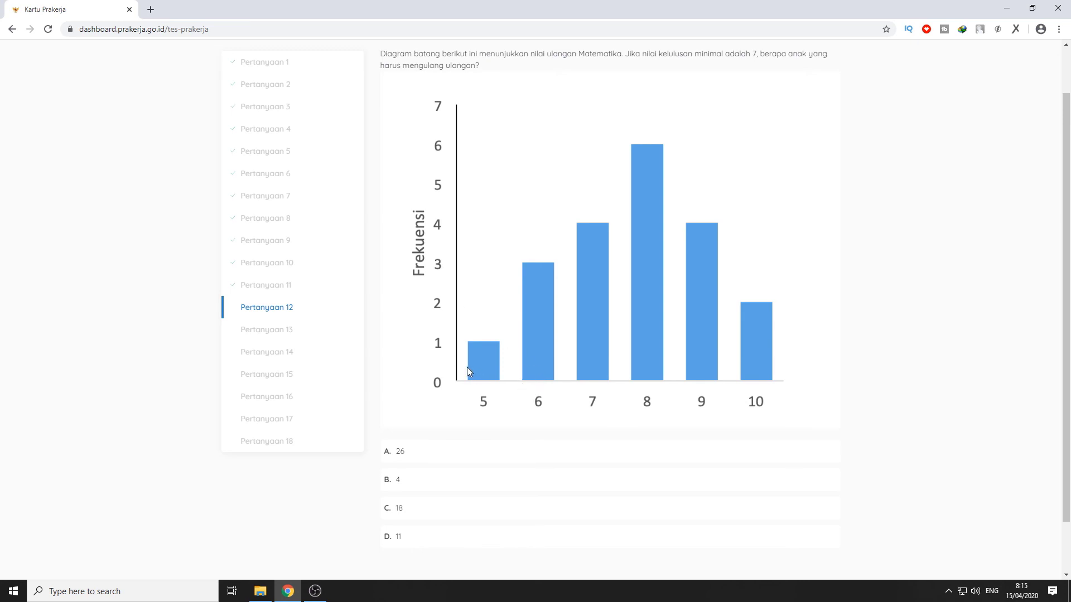
# Answer question 12 with 4 retakes and the bread price question with Rp 77.000.
pyautogui.click(407, 481)
pyautogui.scroll(-1, 931, 481)
pyautogui.click(789, 552)
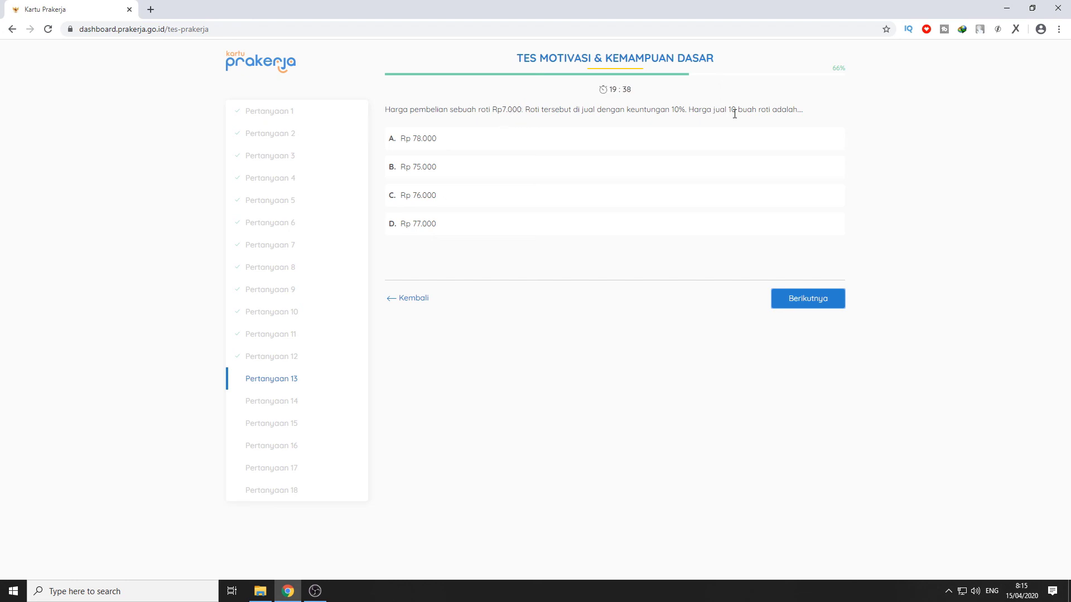
pyautogui.click(526, 225)
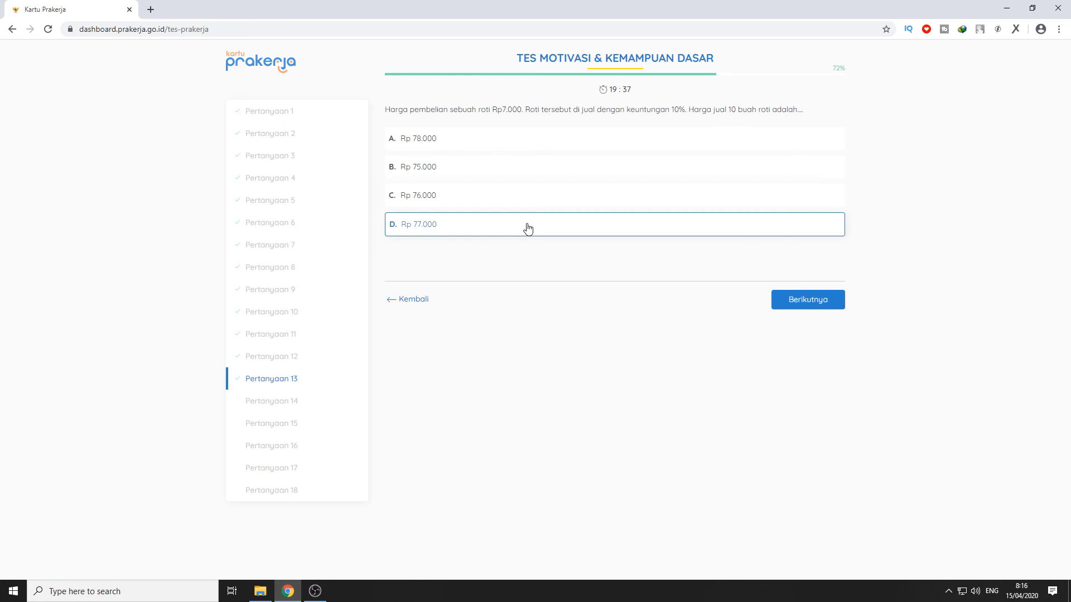
pyautogui.click(814, 308)
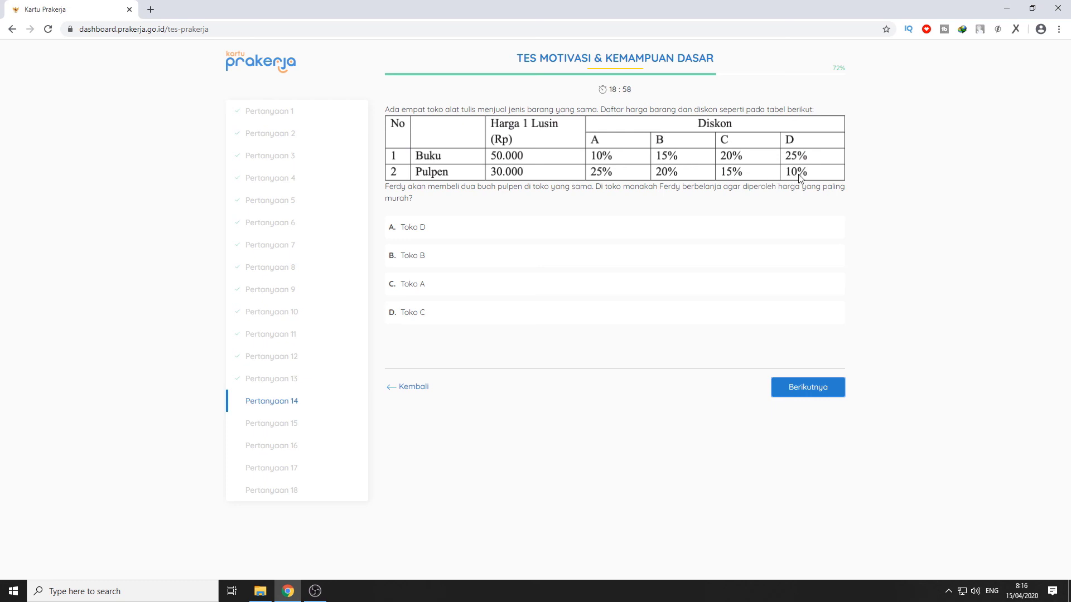
# Pick Toko A as the cheapest shop and 3 / 9 as the result of 5/9 − 2/9.
pyautogui.click(425, 293)
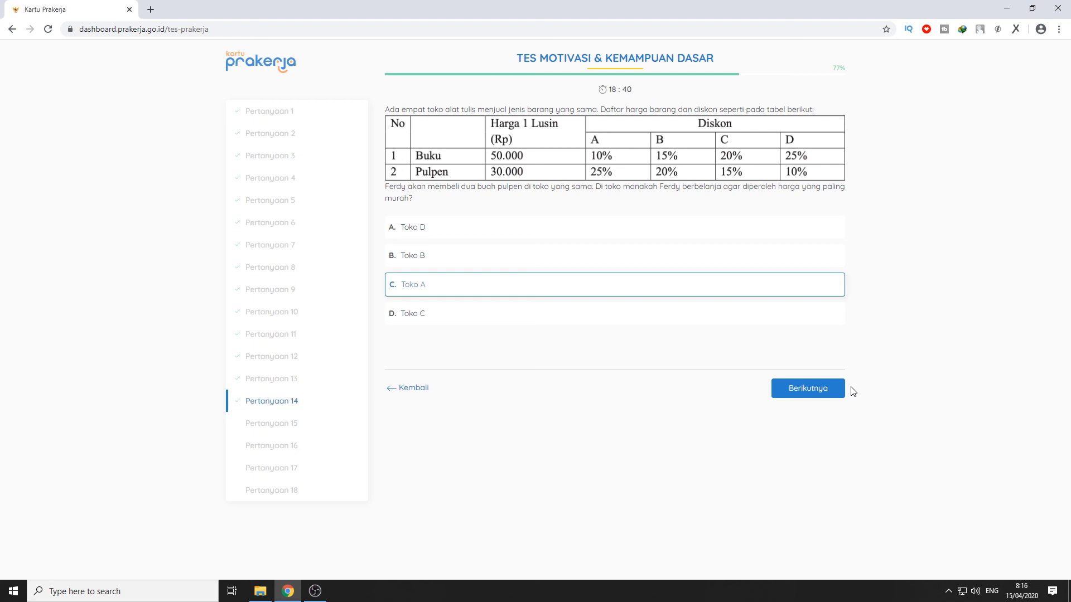
pyautogui.click(819, 397)
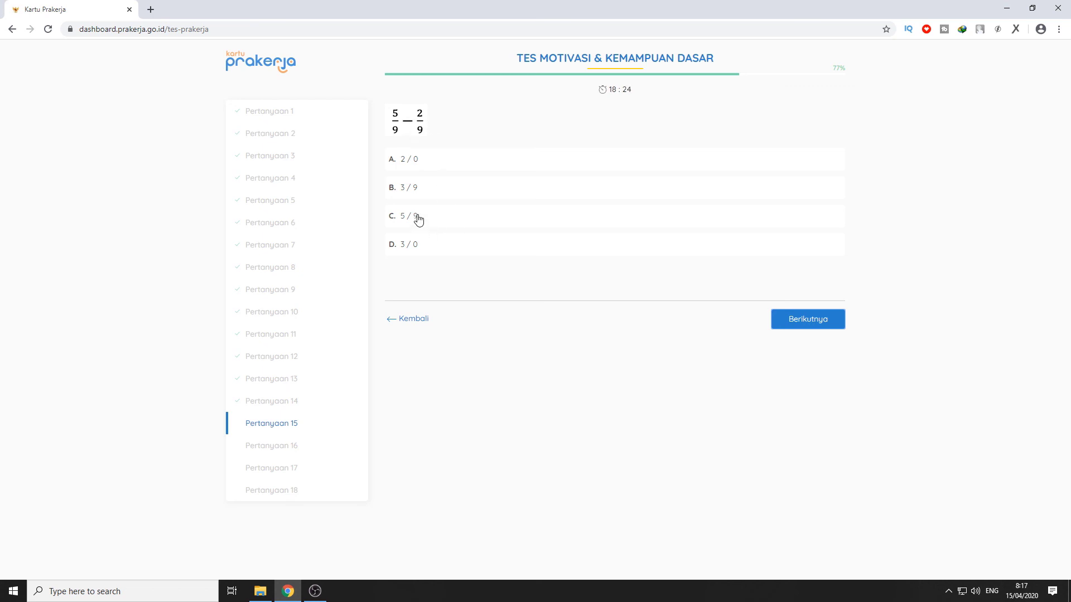
pyautogui.click(411, 192)
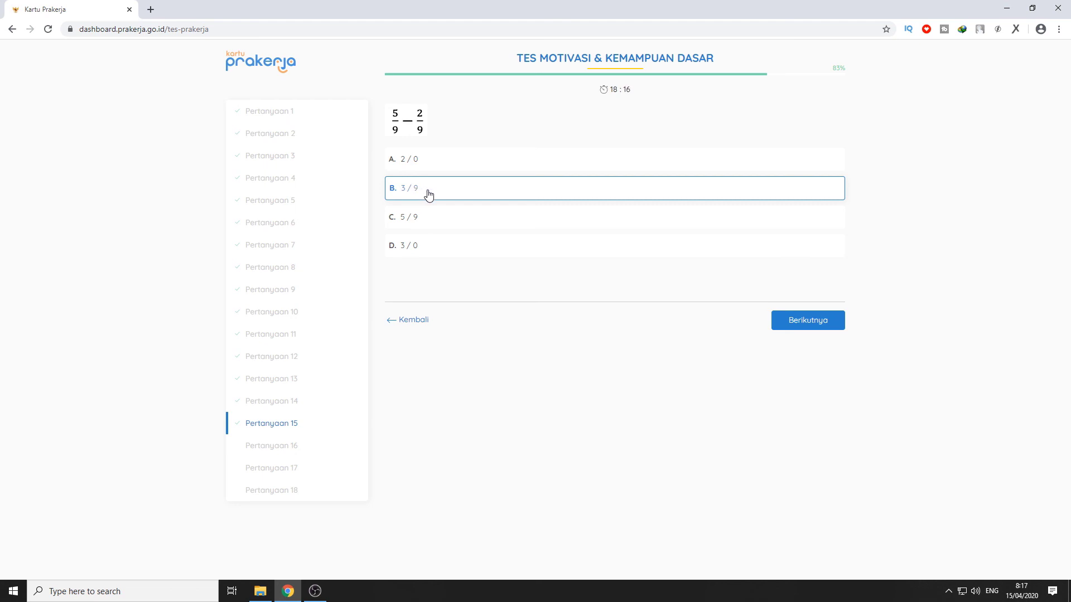
pyautogui.click(795, 326)
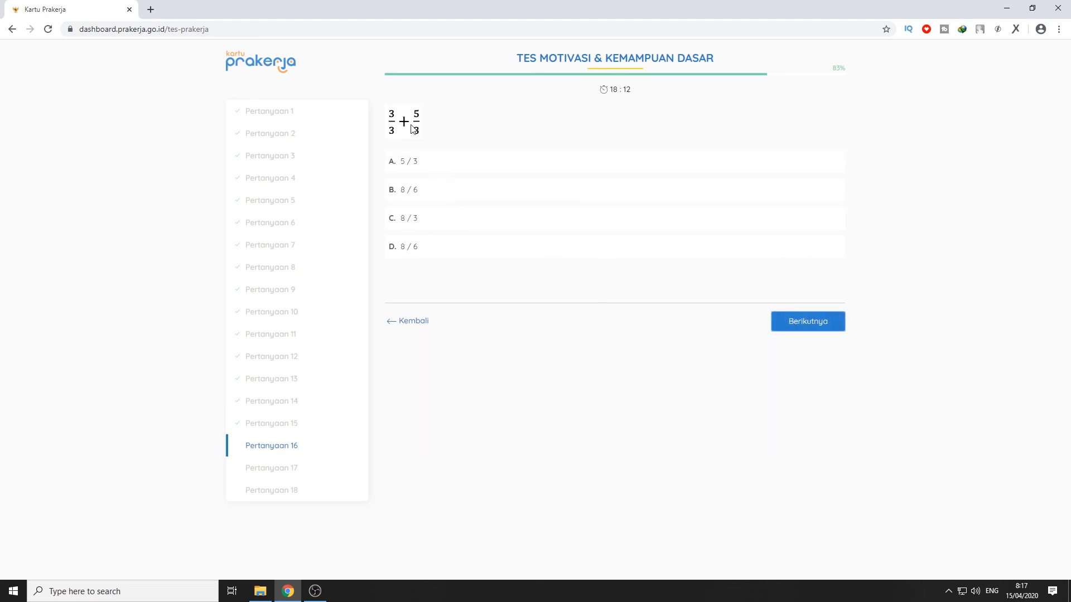
# Answer question 16 with 8 / 3, question 17 (3 x 4 + 2) with 14, and question 18 with 8/10.
pyautogui.click(421, 224)
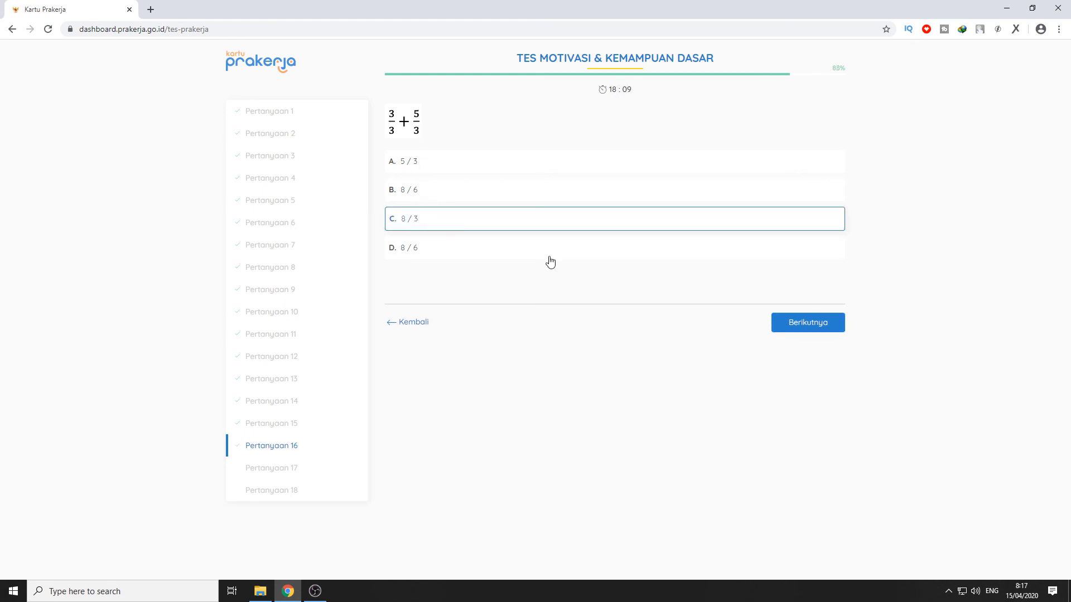
pyautogui.click(793, 327)
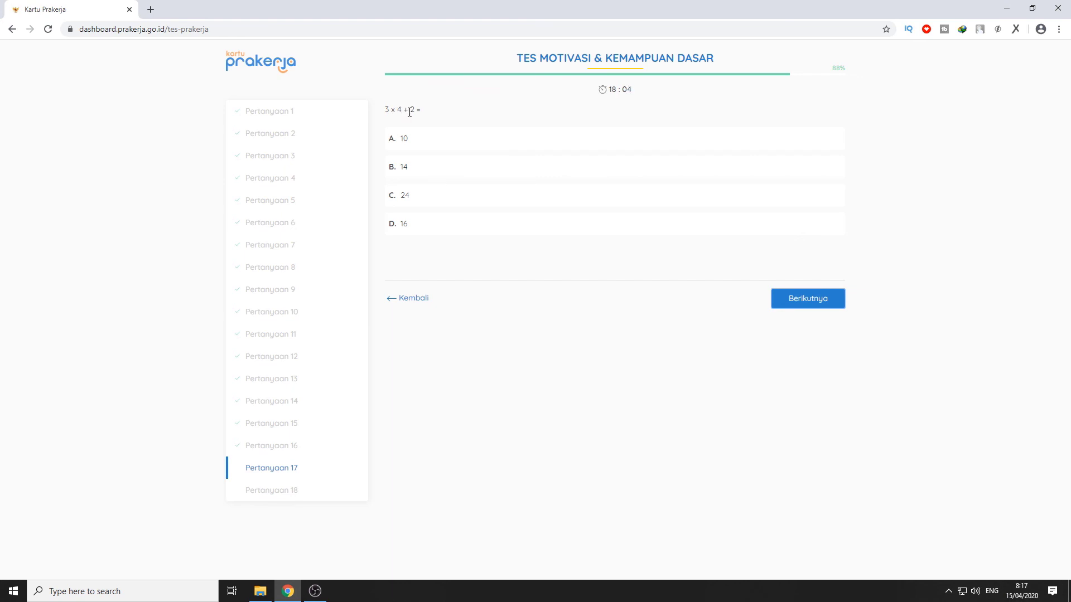
pyautogui.click(442, 173)
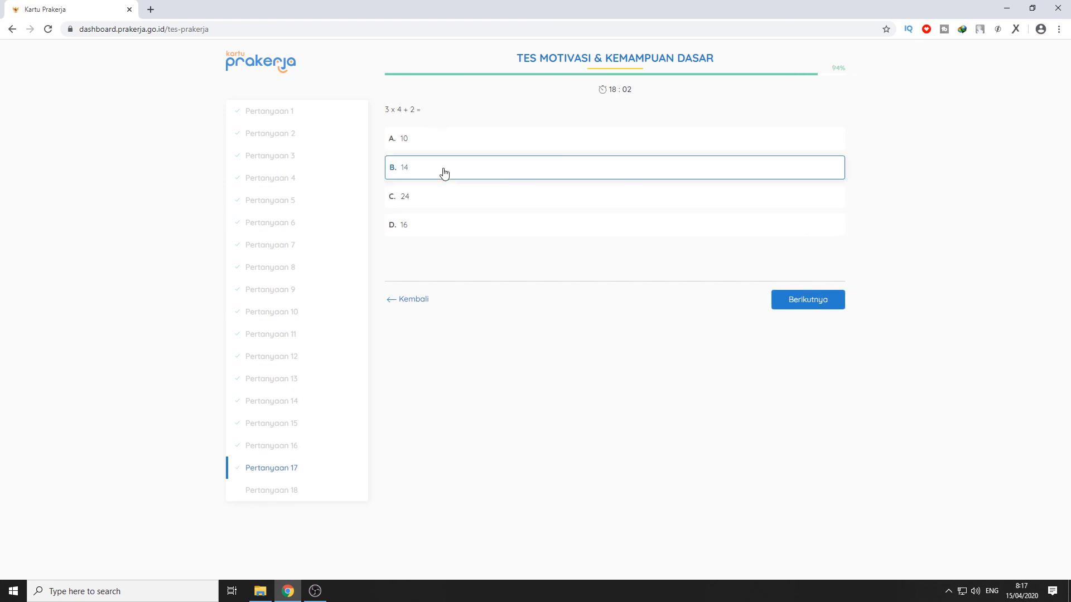
pyautogui.click(817, 305)
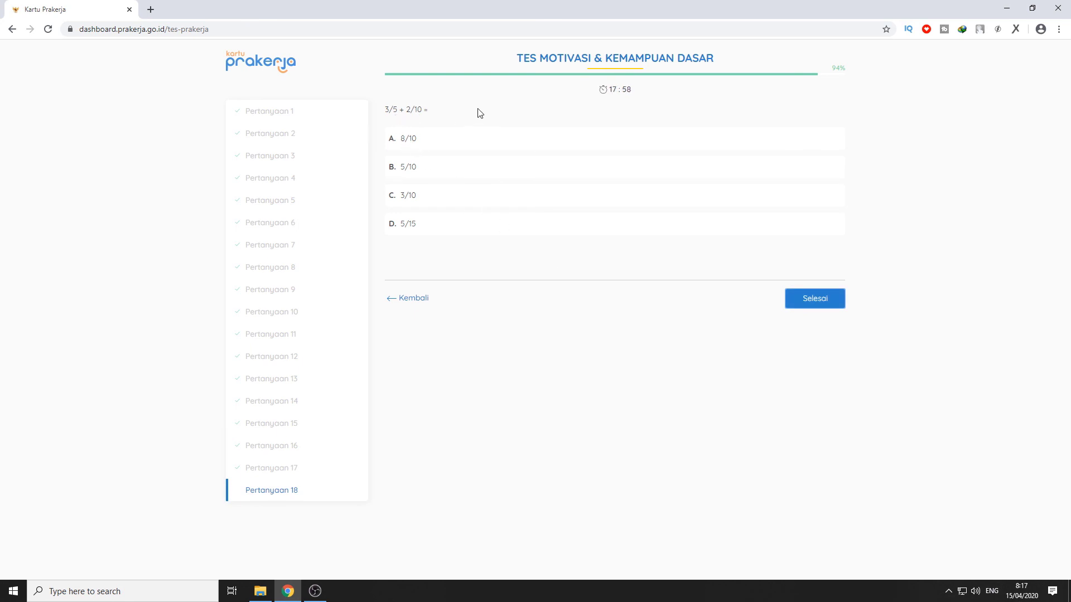
pyautogui.click(409, 140)
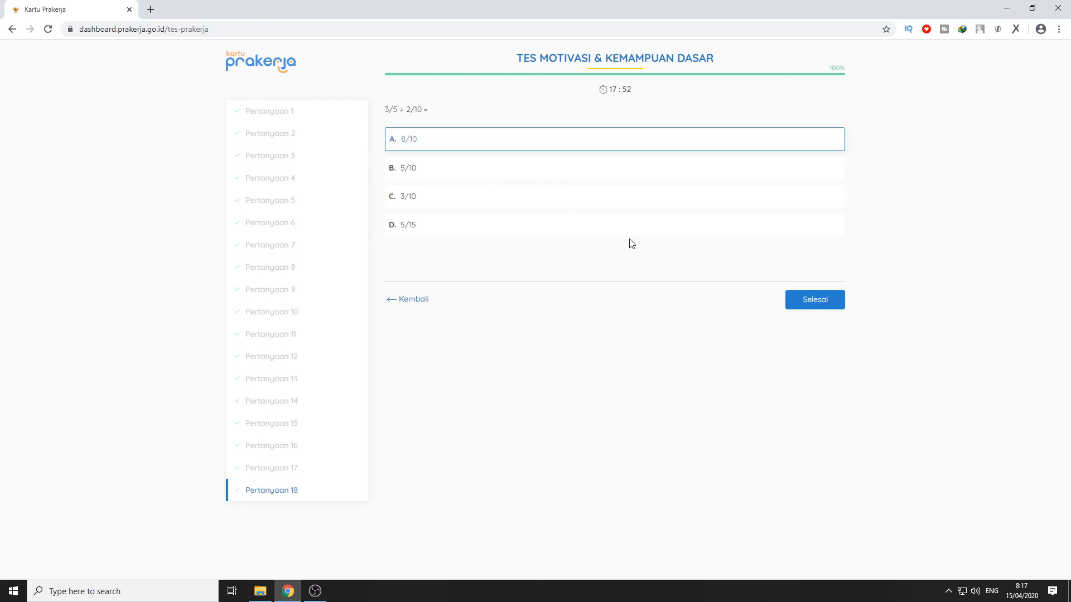
# Submit the finished test and join the Gelombang Pertama batch for Jawa Tengah from the dashboard.
pyautogui.click(805, 301)
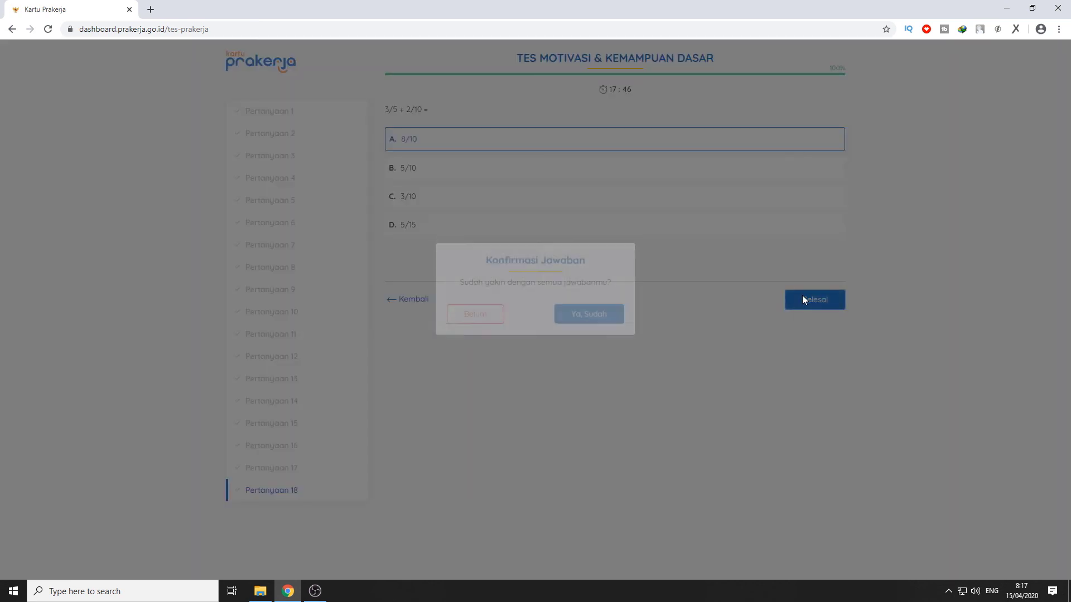
pyautogui.click(578, 335)
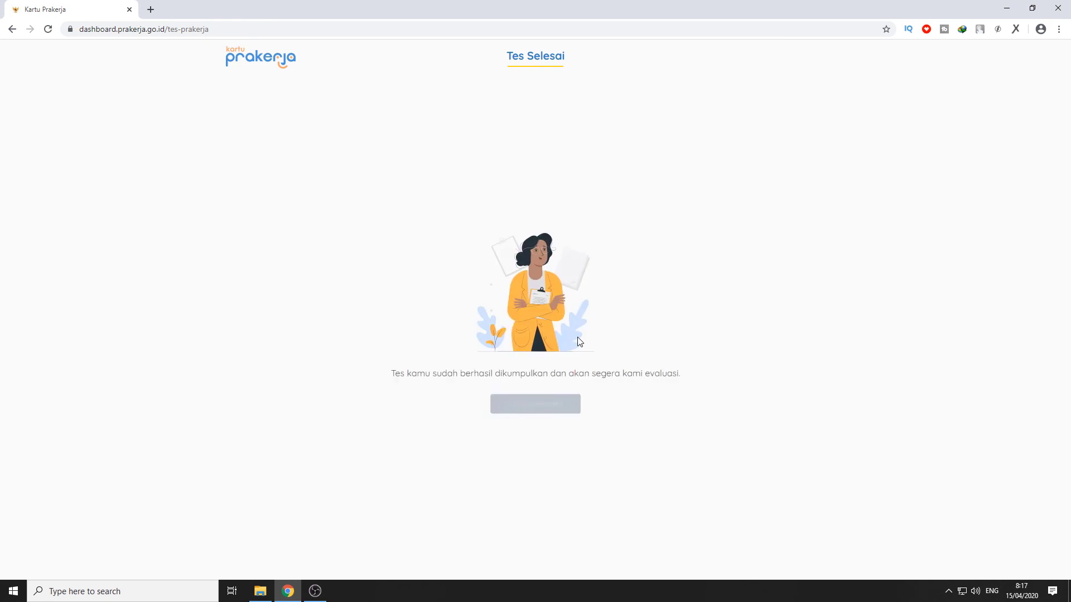
pyautogui.click(562, 404)
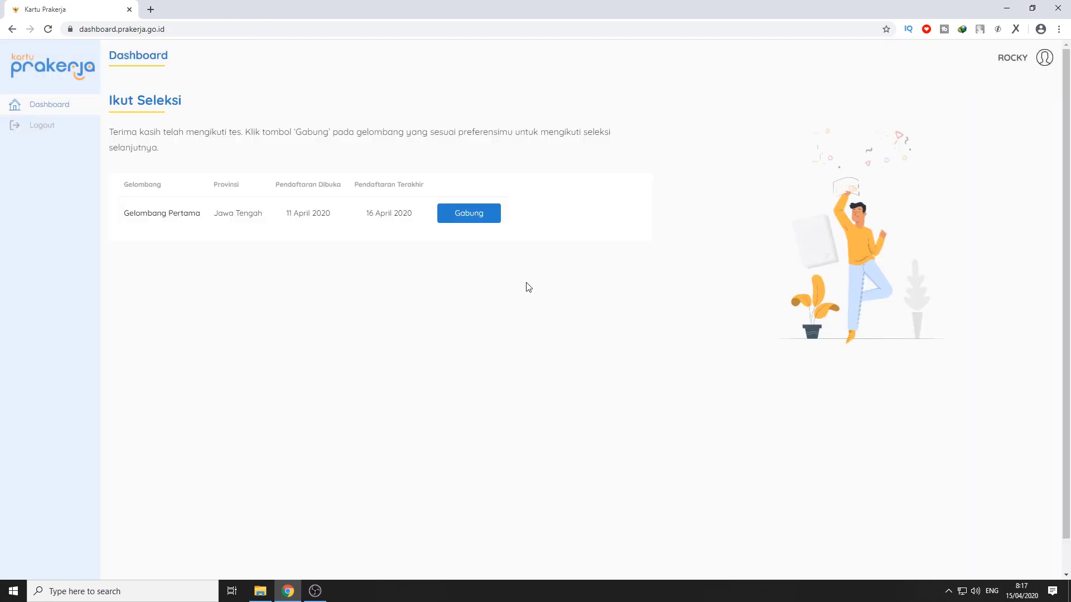
pyautogui.click(470, 214)
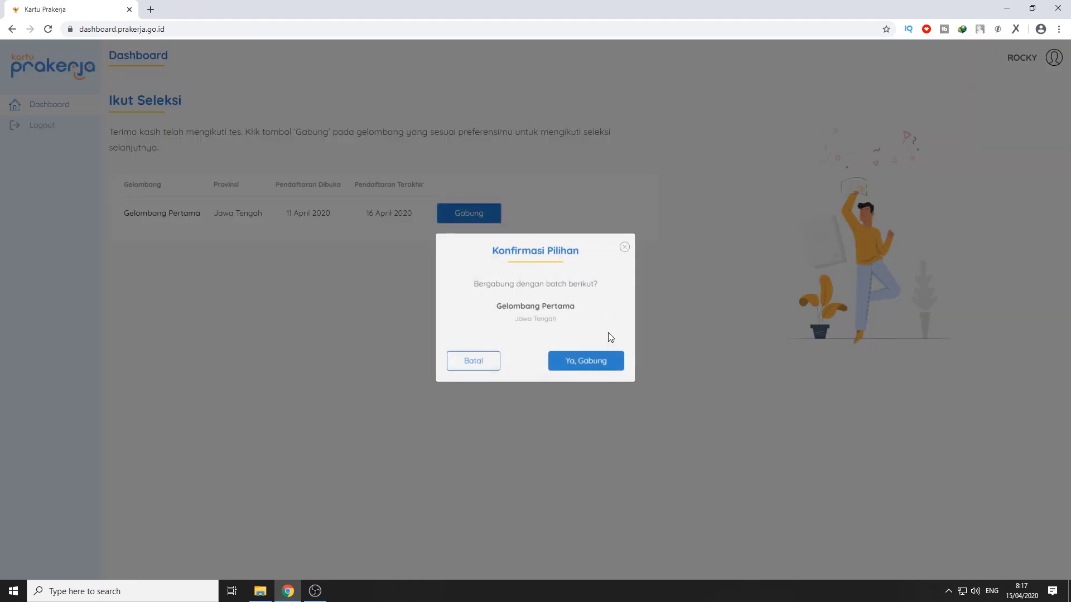
pyautogui.click(593, 364)
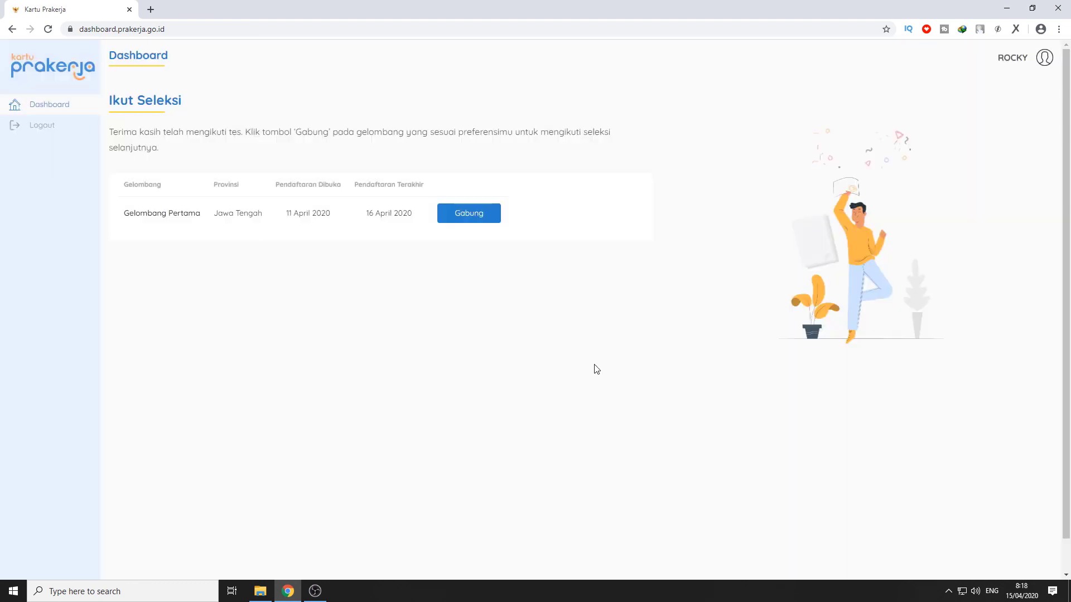